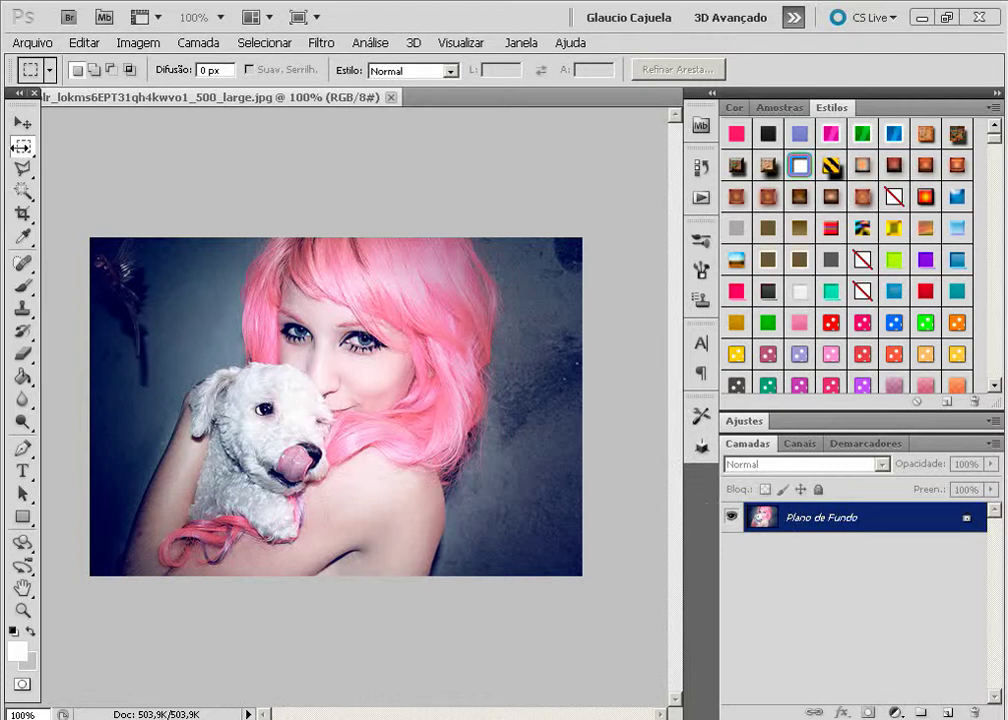
Convert the locked Plano de Fundo background into an editable layer named Camada 0
click(18, 98)
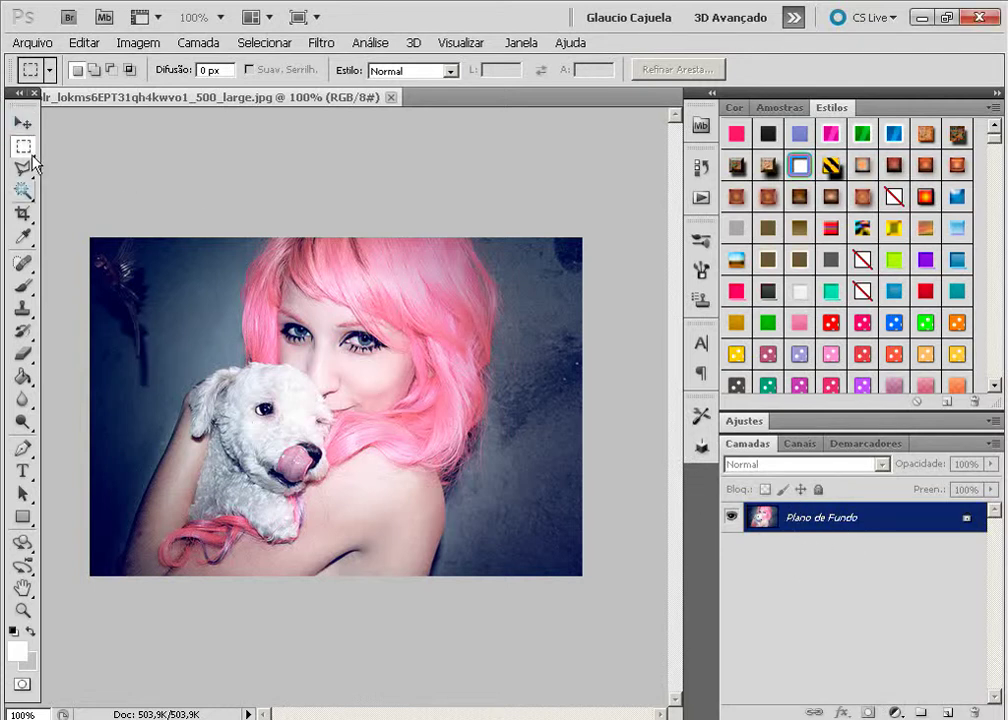
click(22, 122)
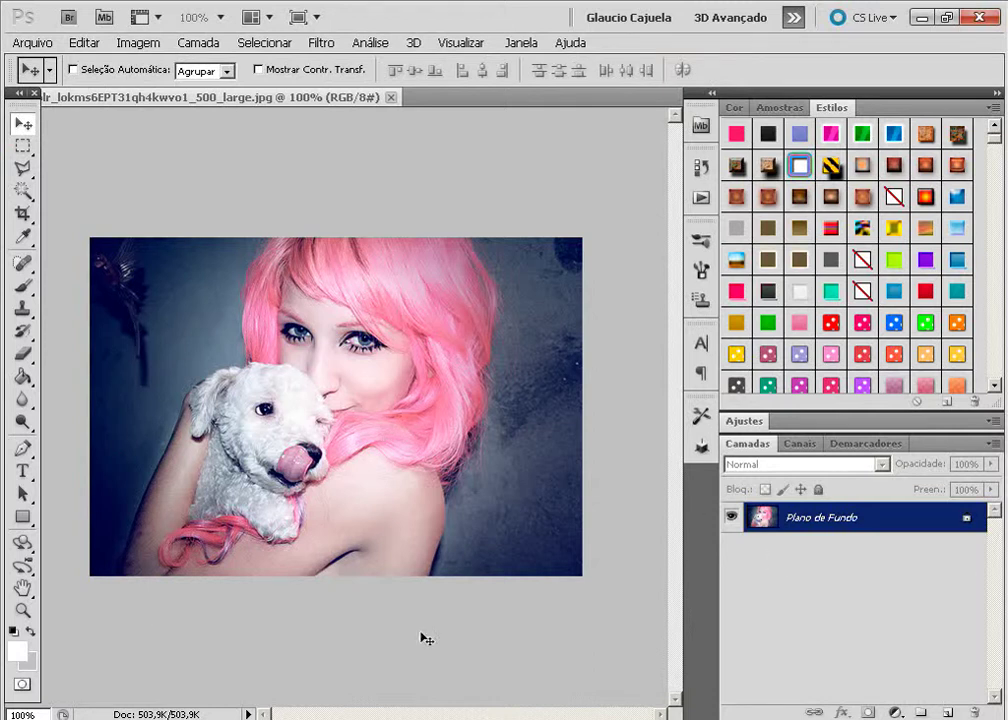
double_click(961, 527)
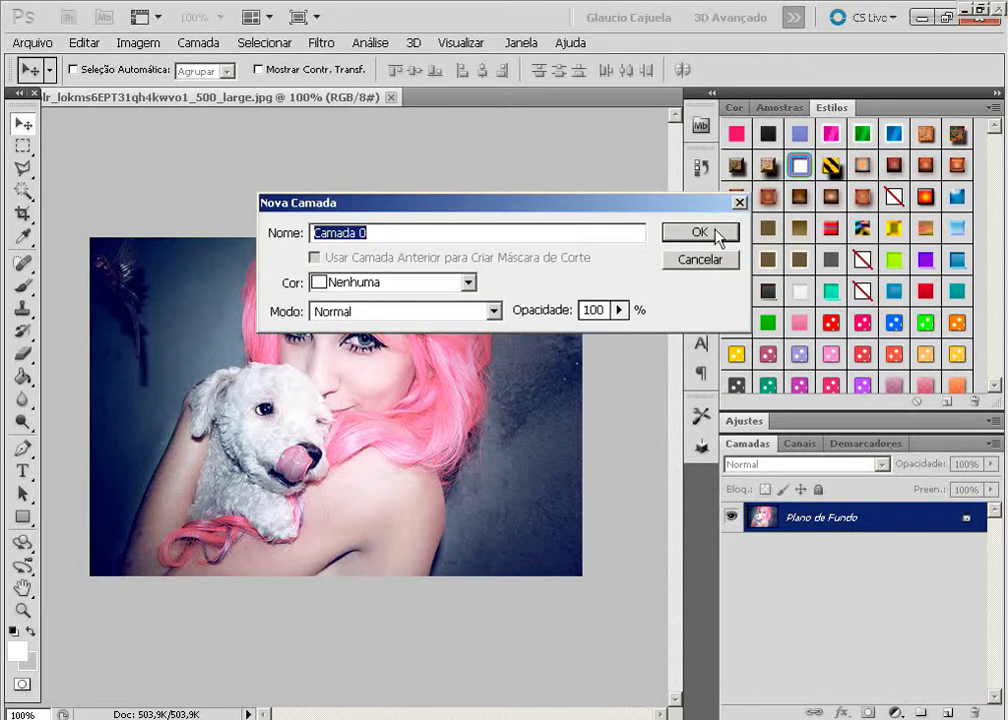
click(718, 233)
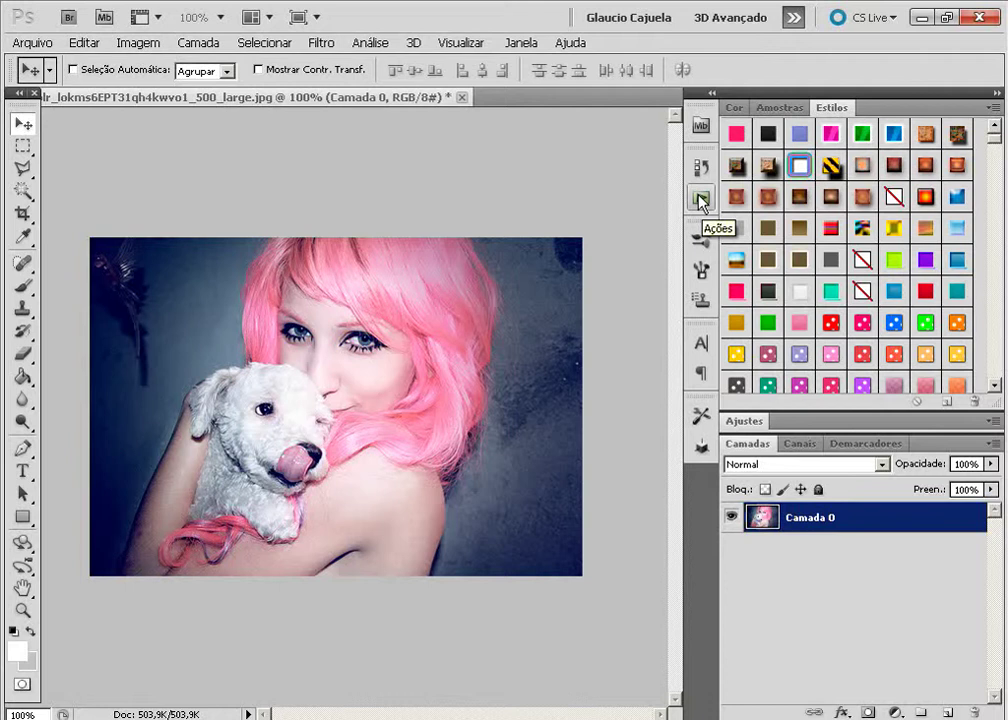
Show the Ações panel and create a new action set named Clossed
click(516, 45)
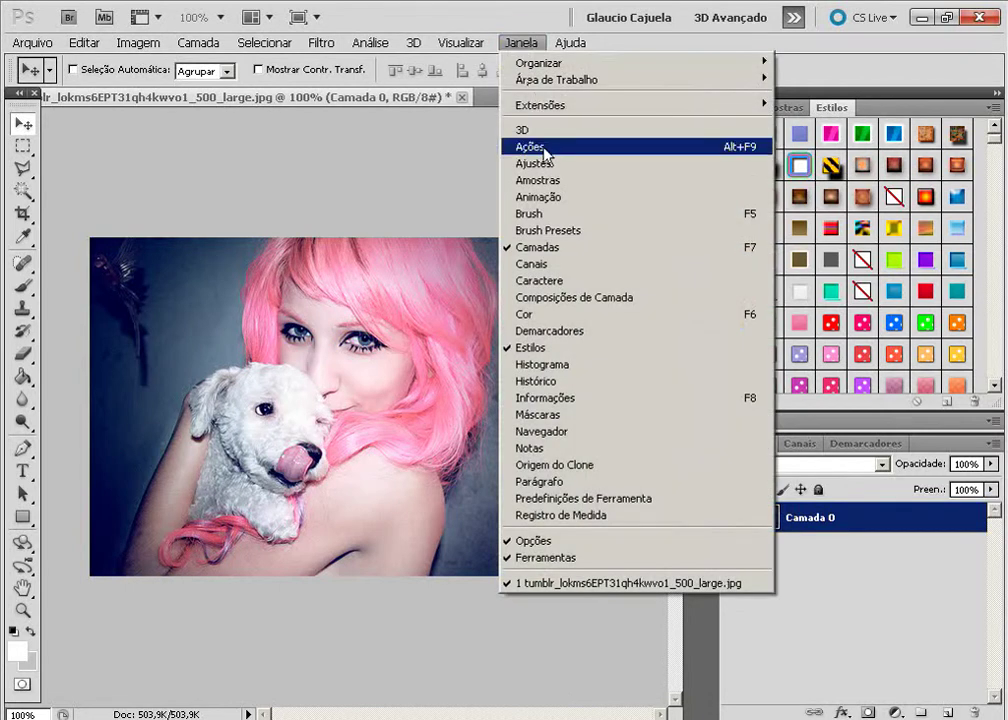
click(521, 42)
click(701, 199)
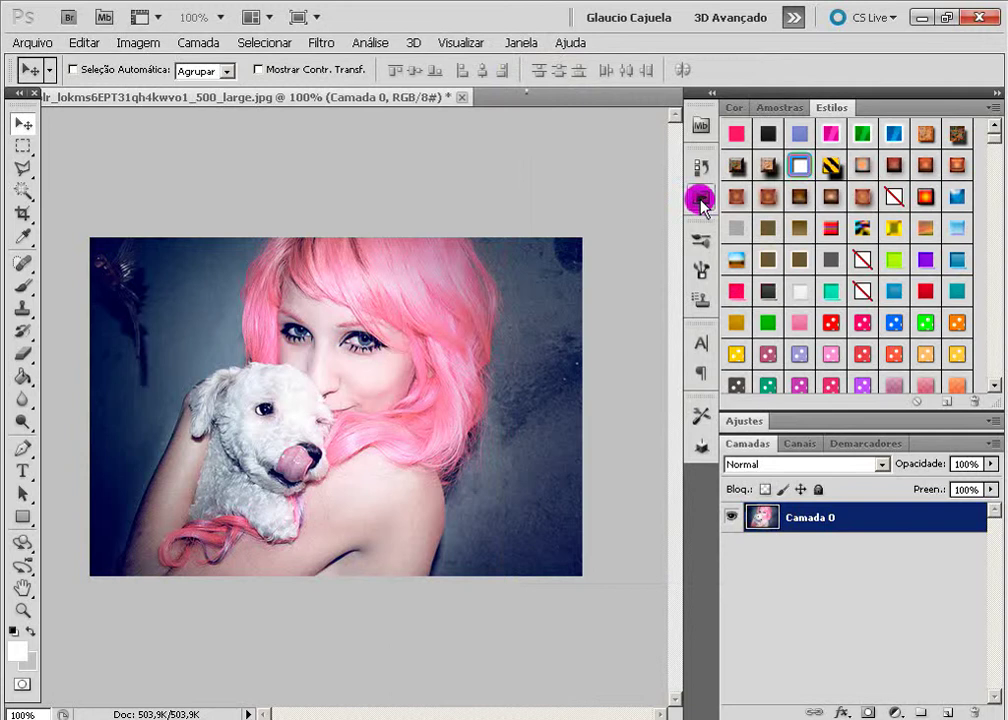
scroll(628, 248, down, 3)
scroll(640, 230, down, 1)
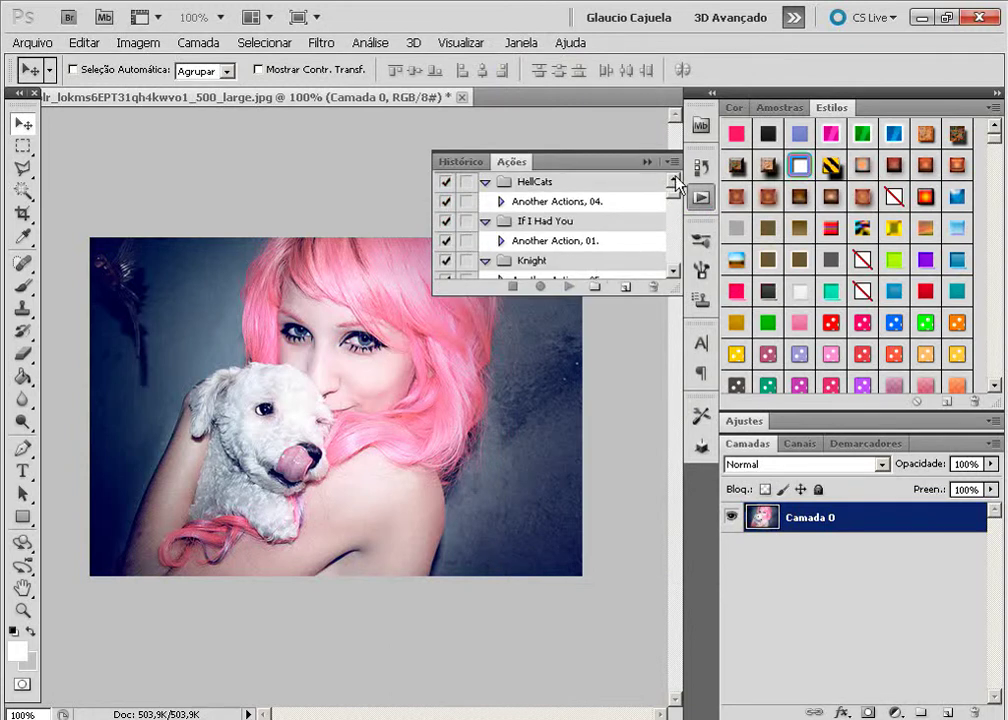
click(594, 288)
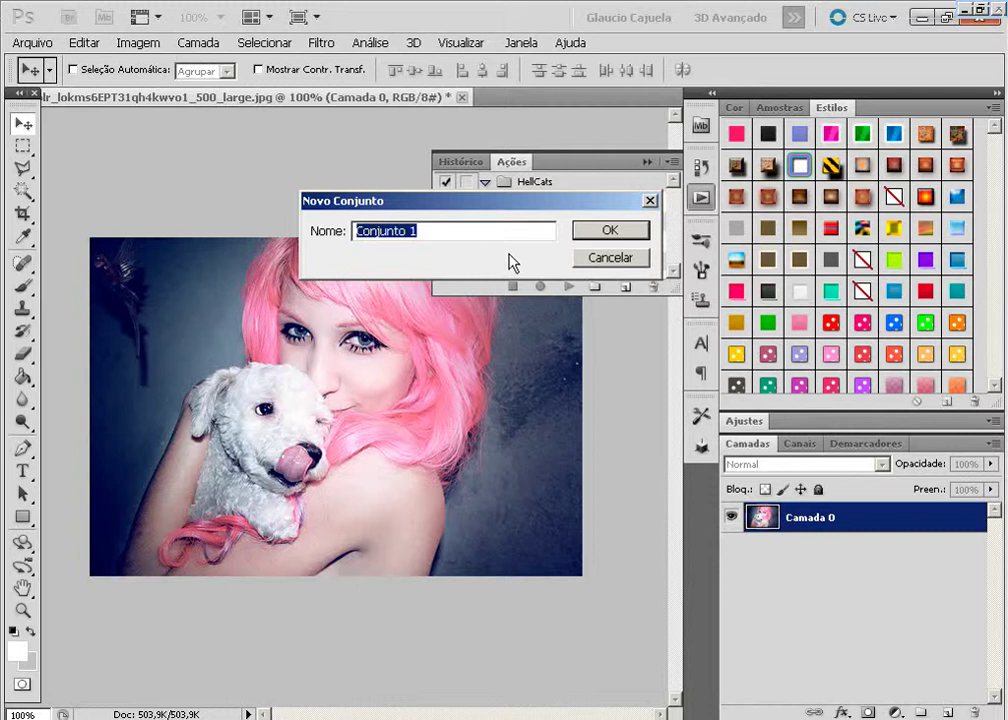
text(Clossed)
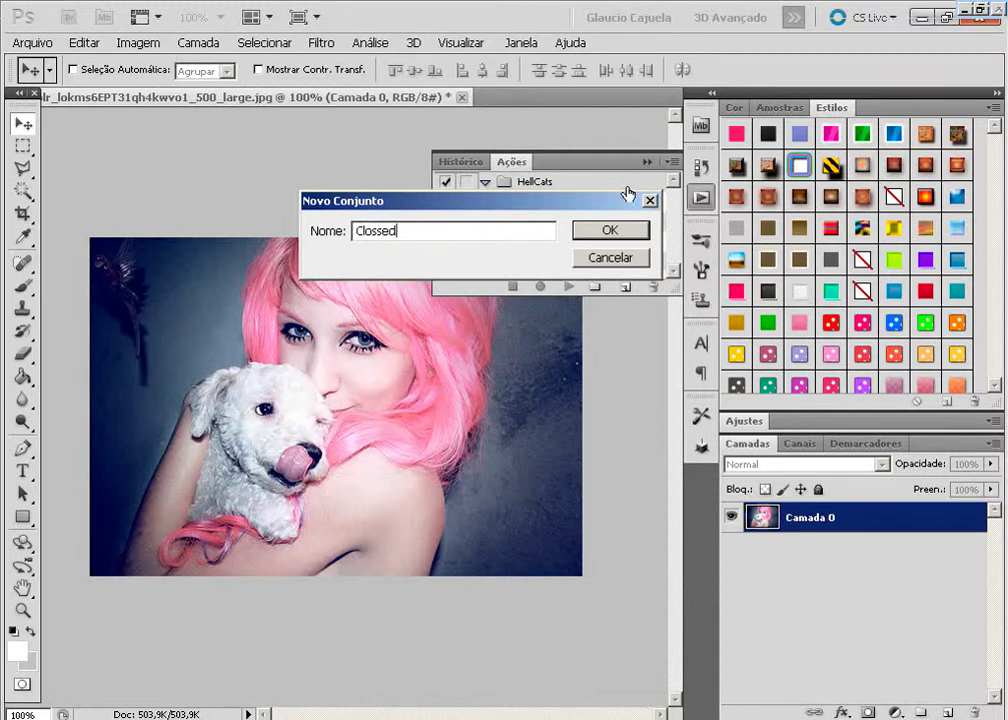
click(644, 231)
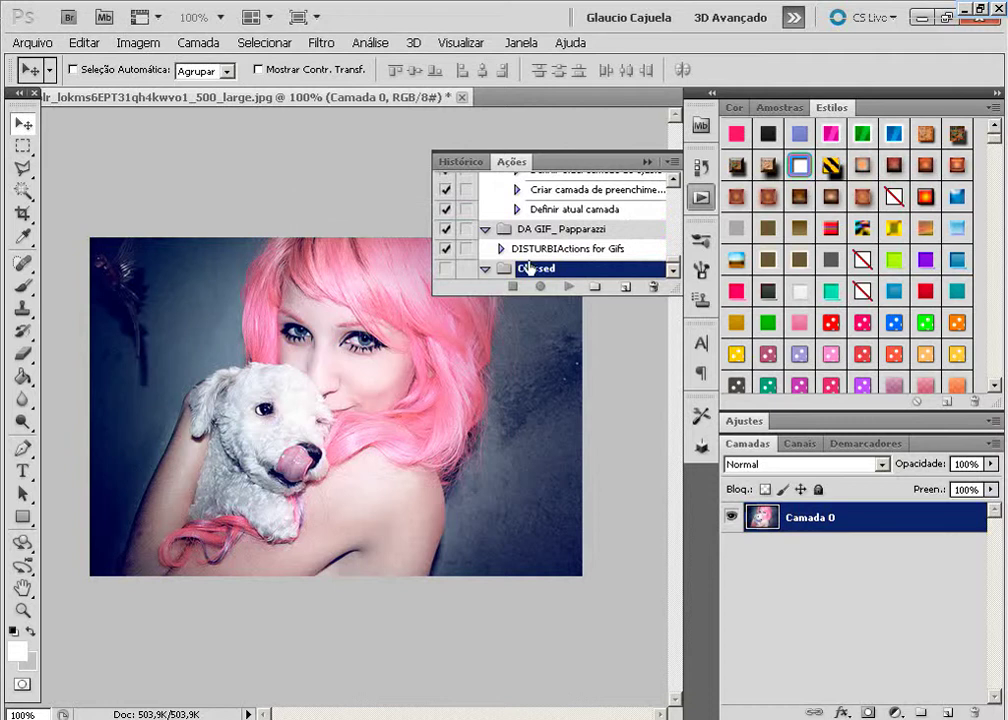
Create action #66 in the Clossed set and begin recording it
click(624, 289)
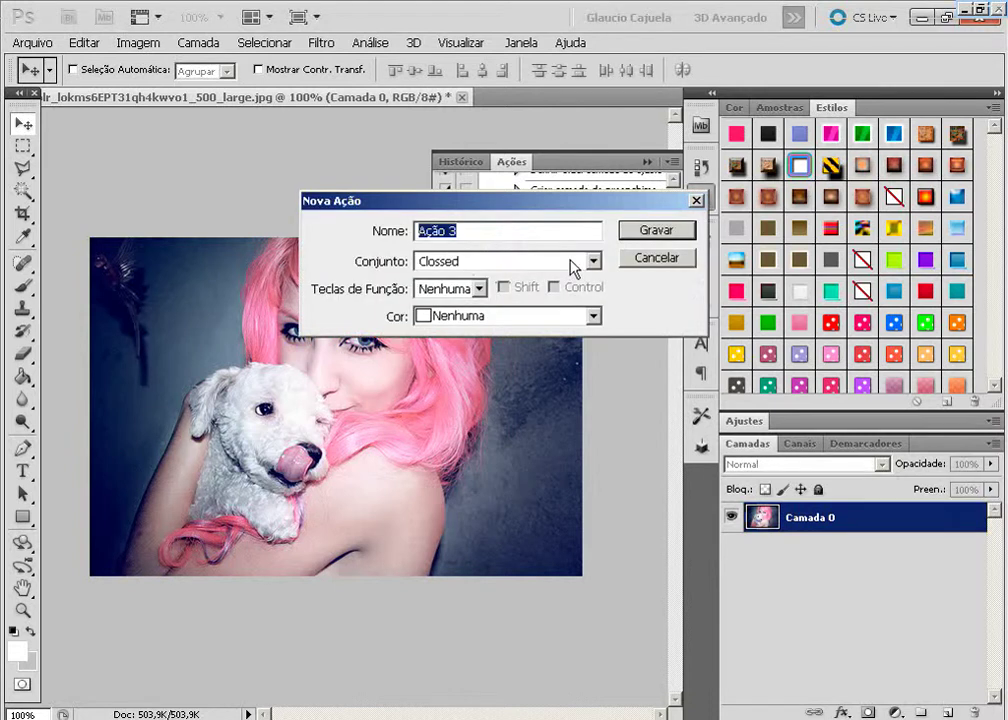
text(#)
text(66)
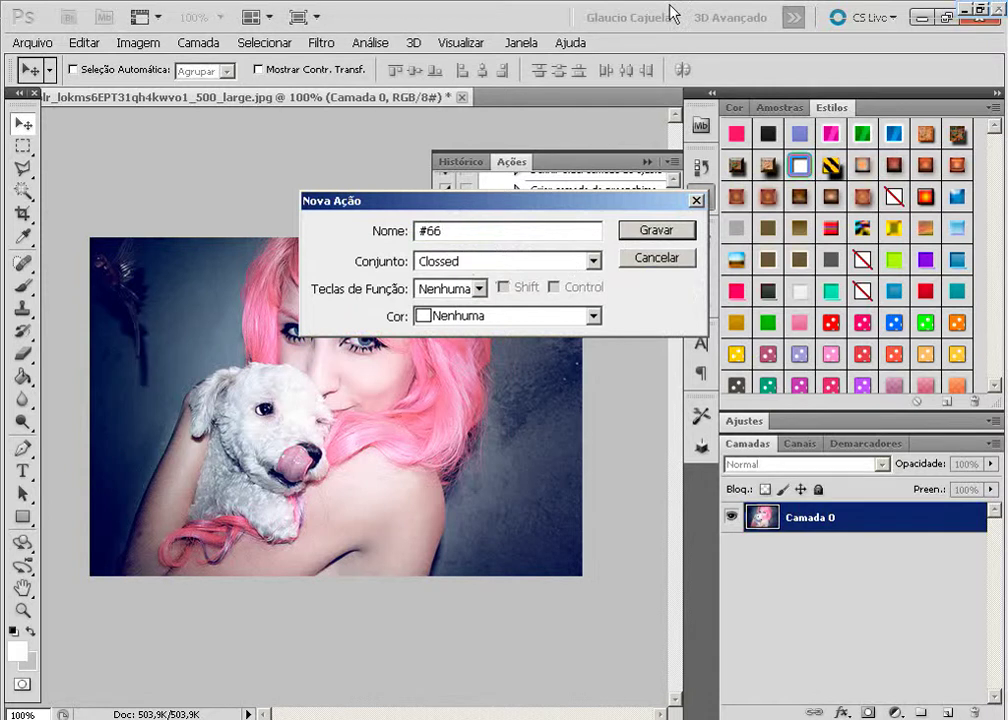
click(655, 231)
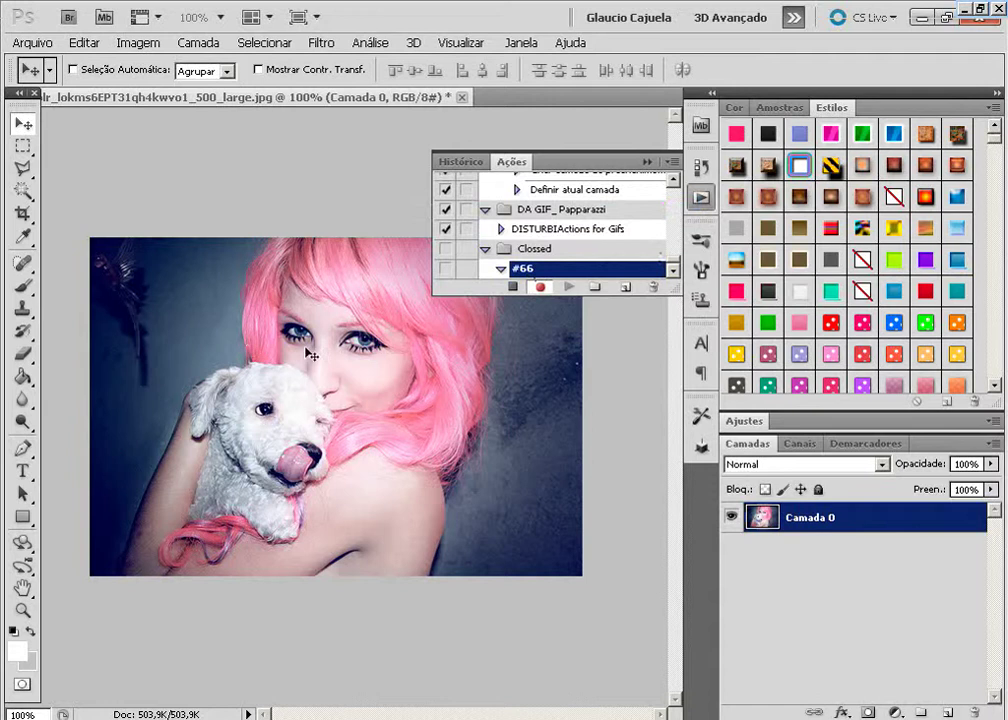
Apply Brilho/Contraste with brightness 24 and contrast 11
click(135, 44)
mouse_move(146, 88)
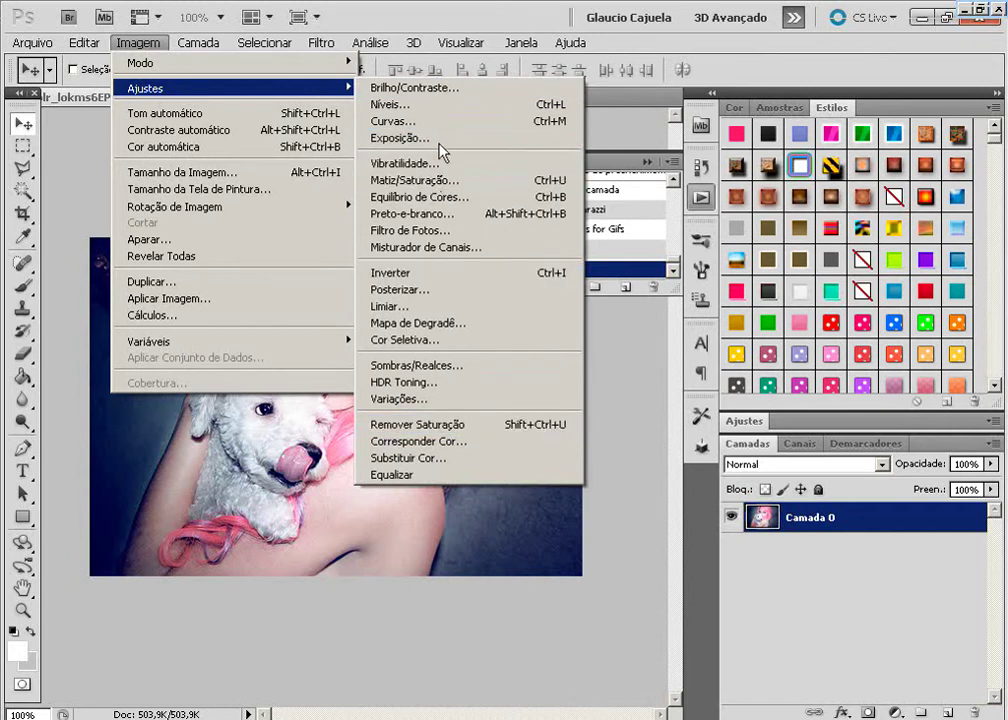
click(428, 88)
drag(468, 204, 567, 174)
mouse_move(557, 226)
mouse_down()
mouse_move(541, 229)
mouse_move(571, 229)
mouse_move(567, 262)
mouse_up()
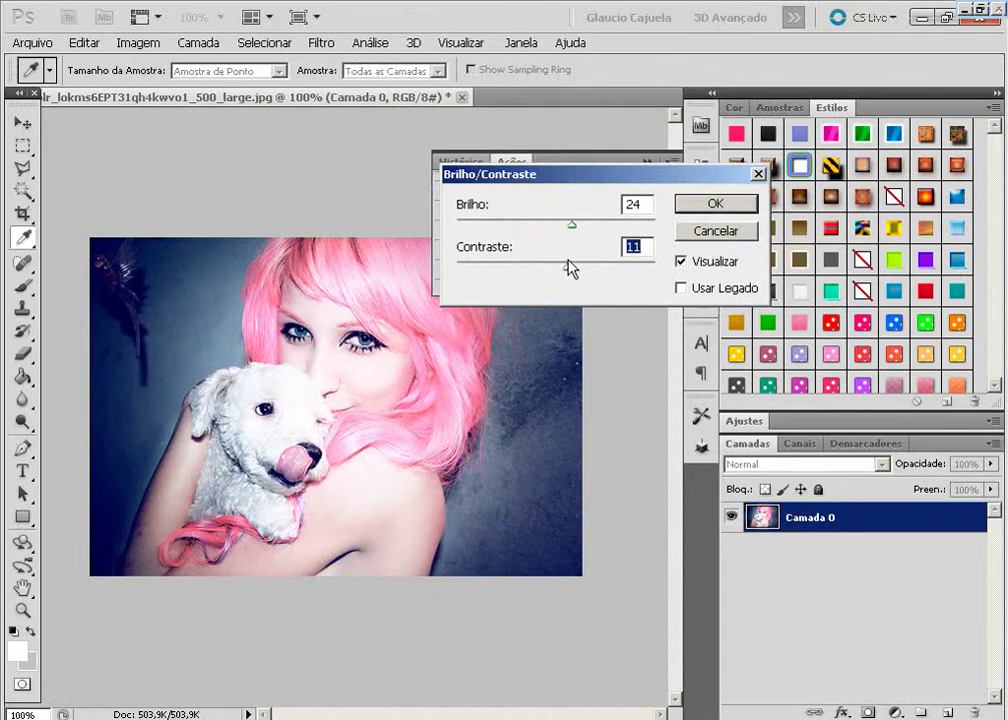
click(698, 205)
key(v)
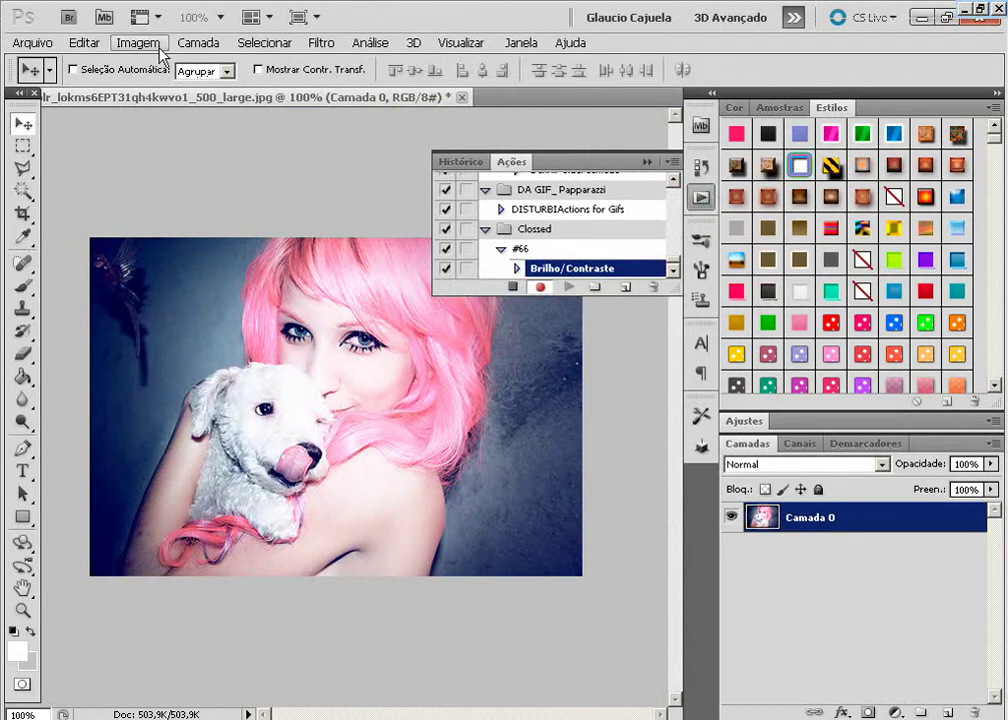
Apply a Curvas midtone lift from 137 to 146
click(158, 46)
mouse_move(232, 88)
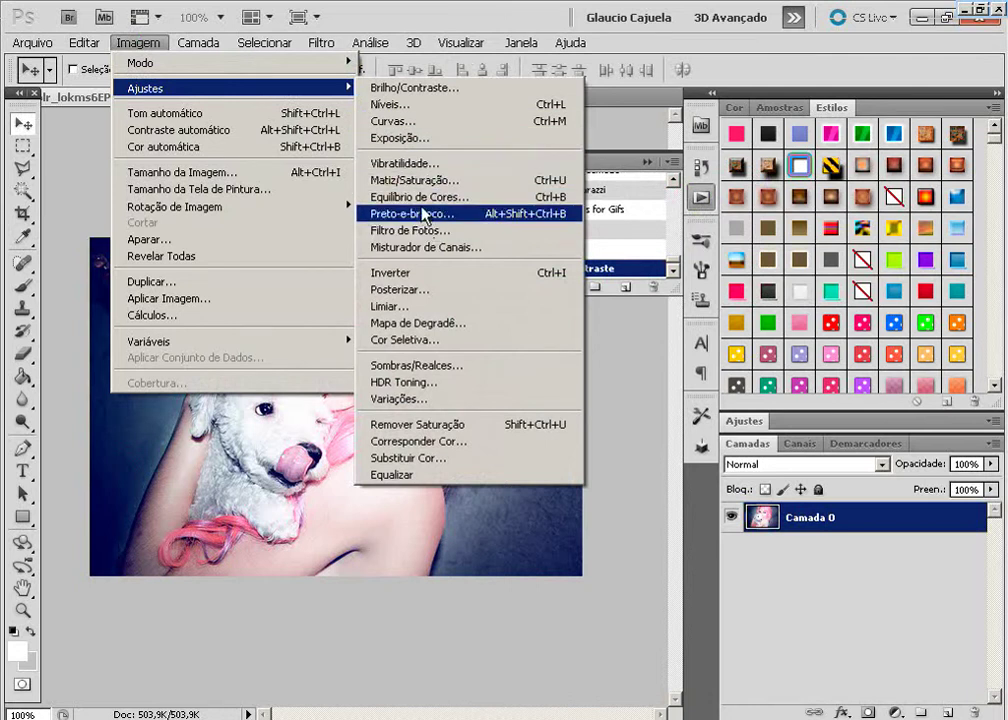
click(395, 121)
drag(657, 287, 657, 272)
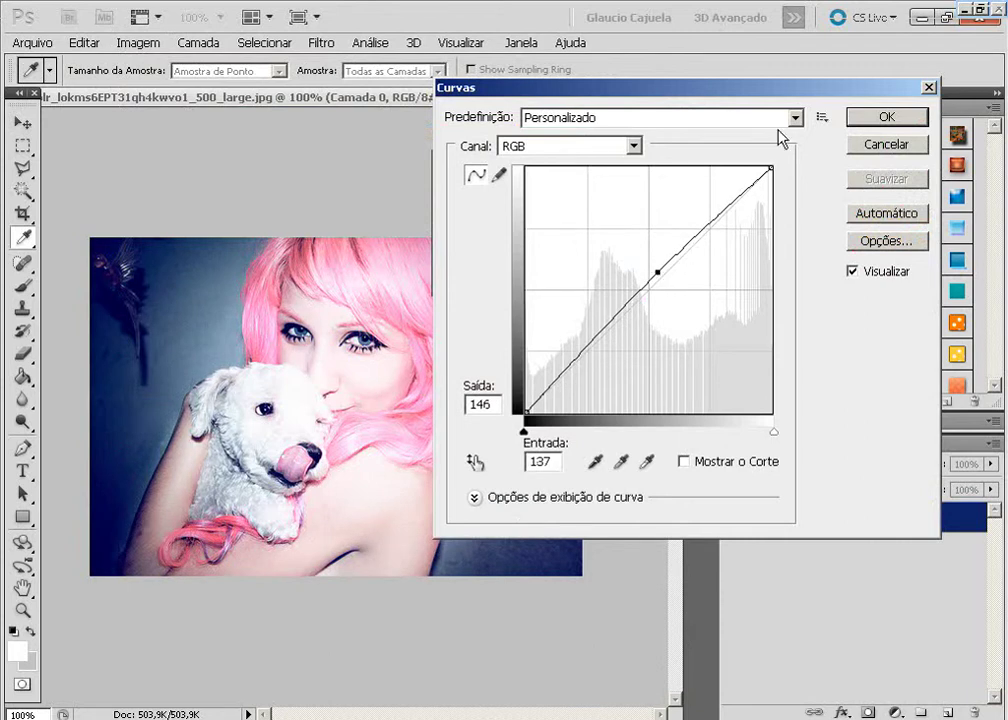
click(884, 117)
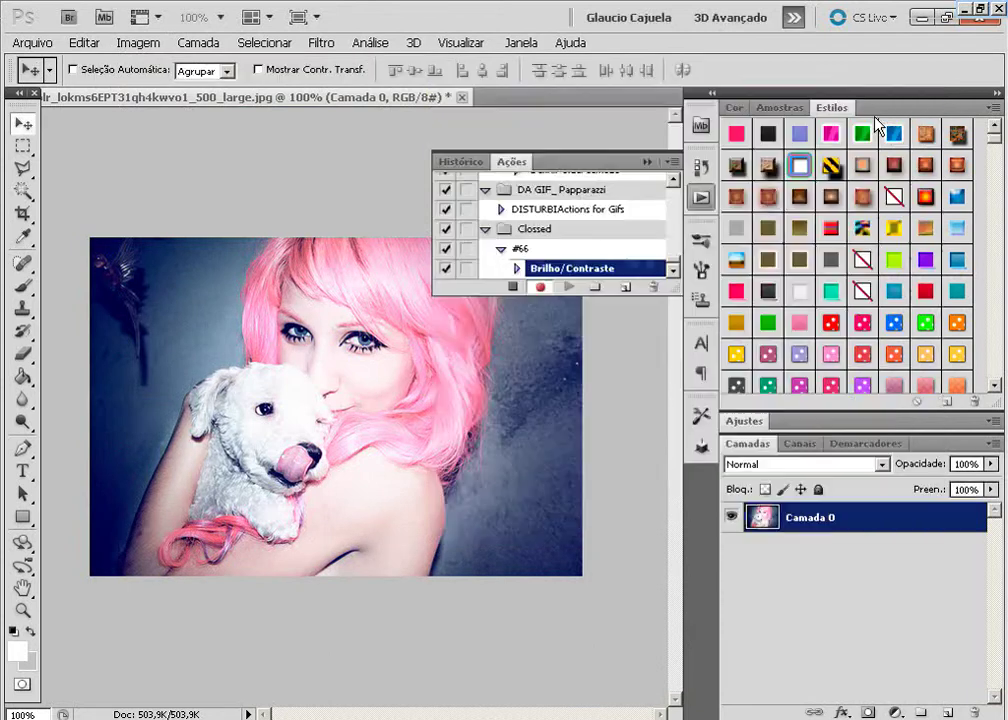
Apply Cor Seletiva on Magentas: cyan, magenta and yellow to 100%, plus added black
click(155, 48)
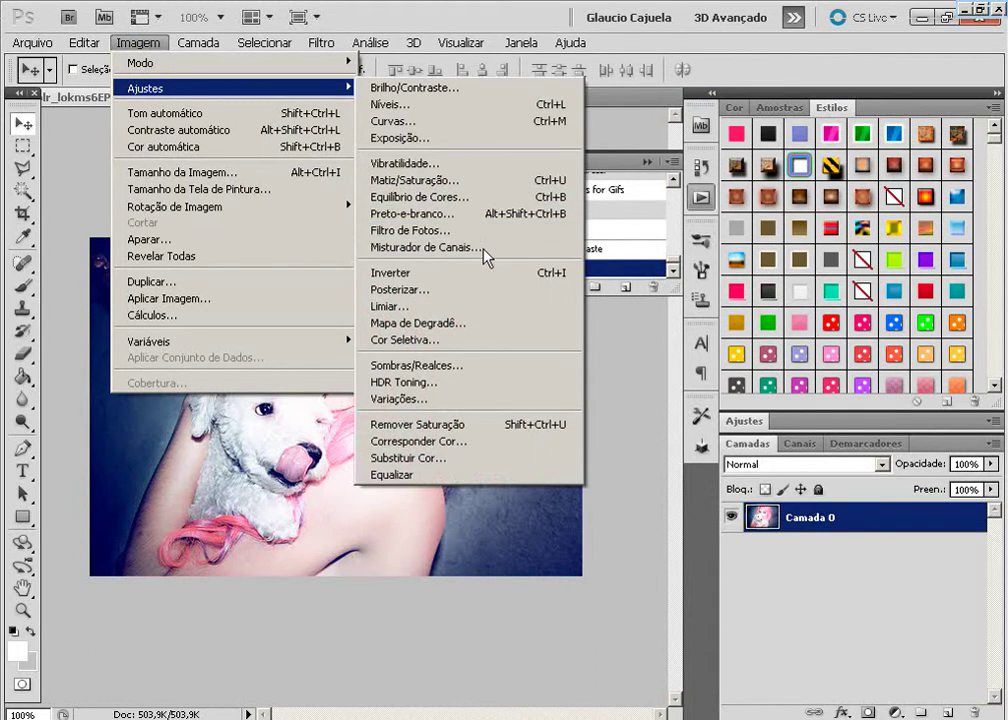
click(450, 345)
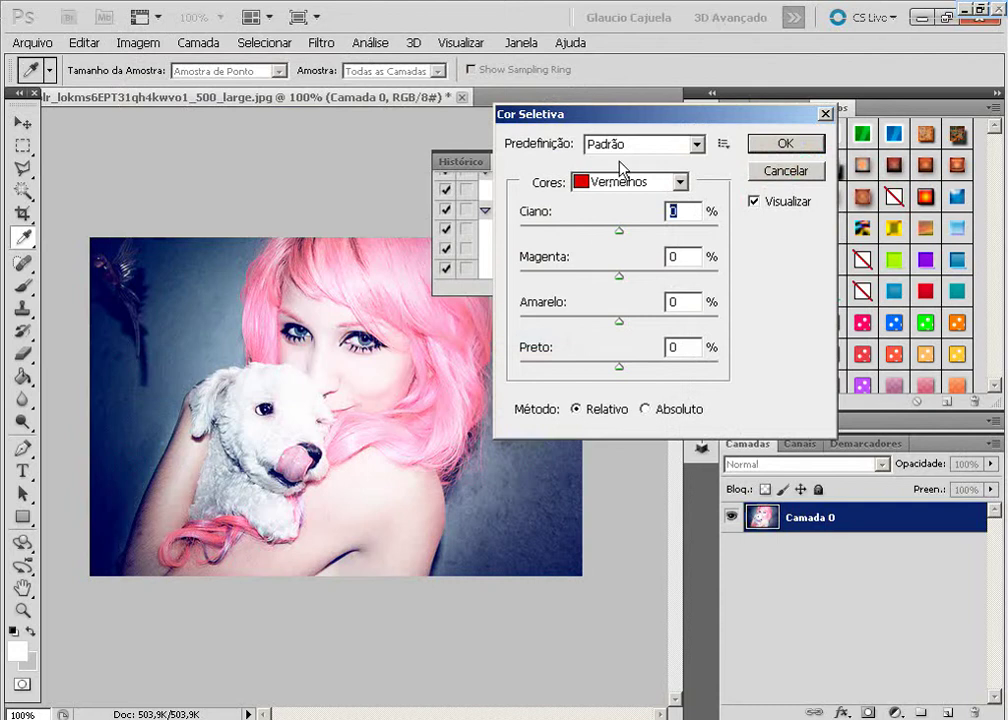
click(620, 182)
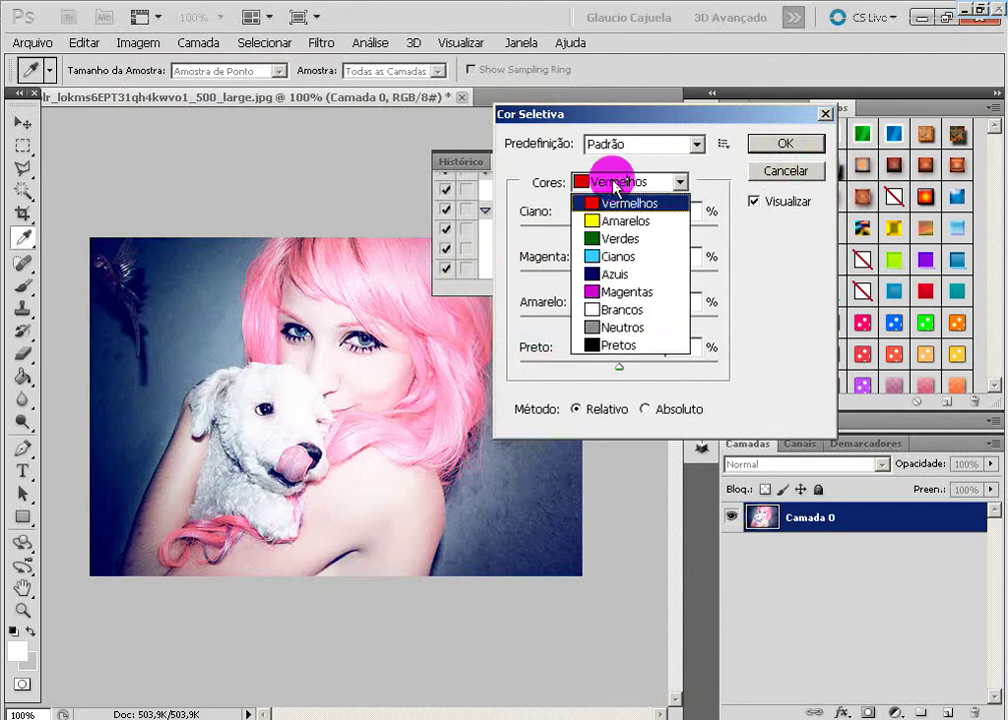
click(615, 295)
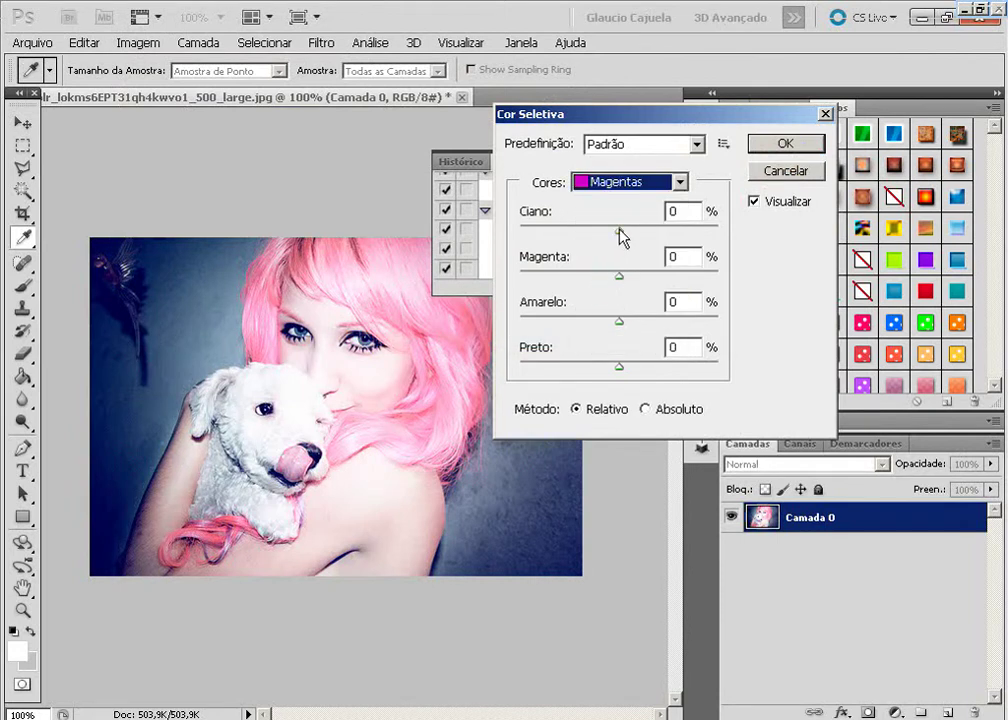
mouse_move(619, 230)
mouse_down()
mouse_move(693, 232)
mouse_move(546, 236)
mouse_up()
mouse_move(609, 237)
mouse_down()
mouse_move(725, 232)
mouse_move(598, 232)
mouse_move(735, 232)
mouse_up()
mouse_move(619, 275)
mouse_down()
mouse_move(733, 263)
mouse_move(580, 261)
mouse_move(798, 262)
mouse_up()
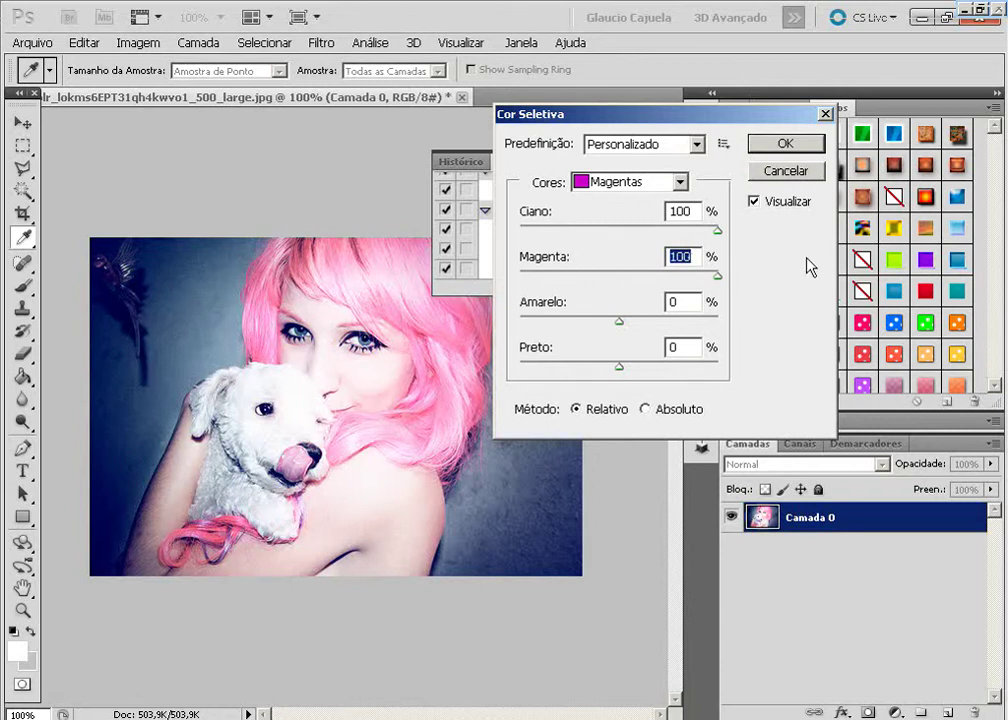
drag(622, 322, 725, 311)
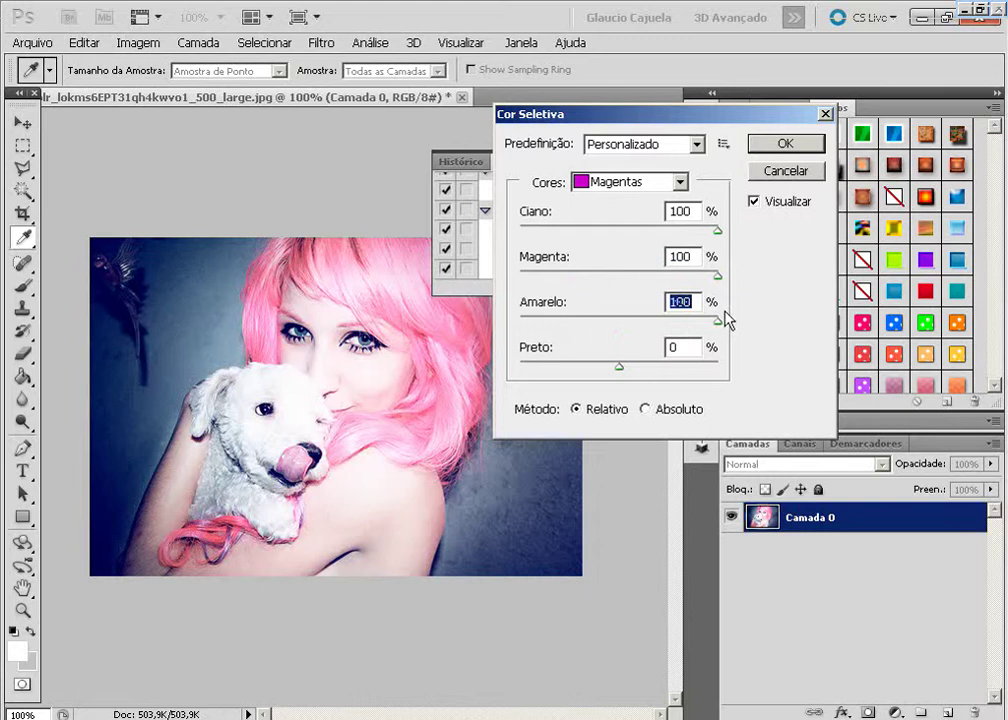
drag(620, 367, 727, 368)
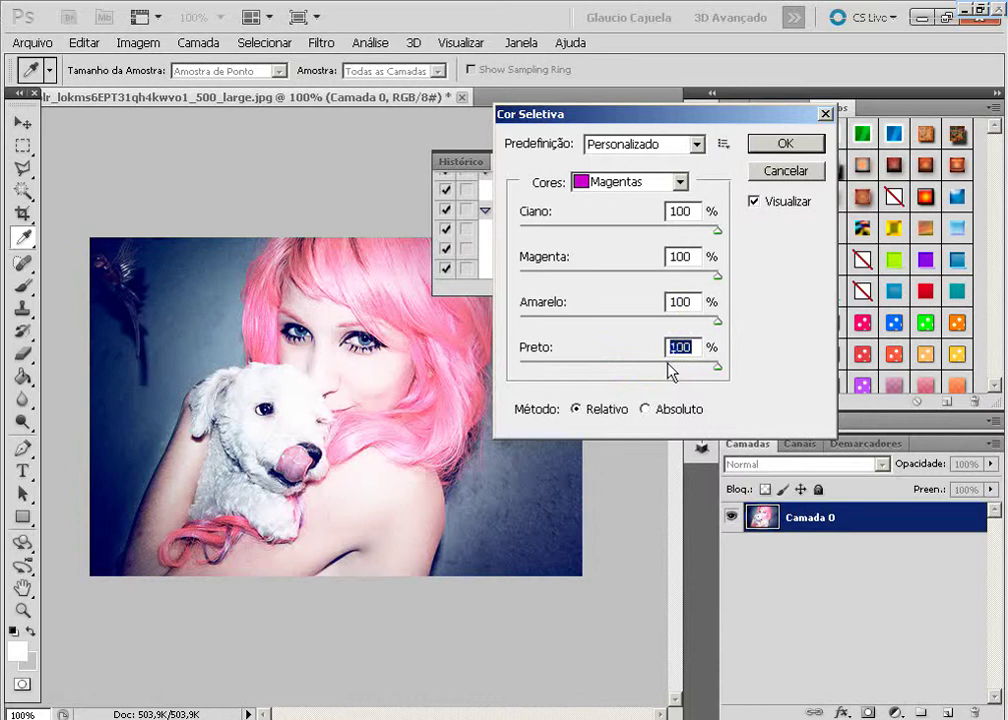
mouse_move(717, 368)
mouse_down()
mouse_move(650, 370)
mouse_move(717, 370)
mouse_up()
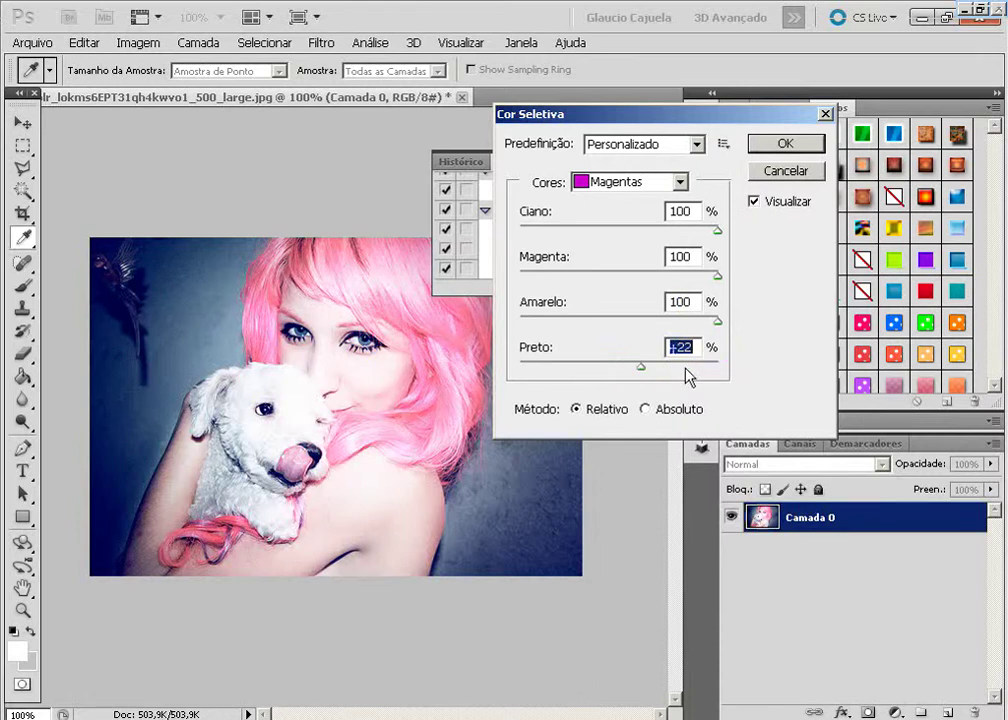
click(787, 142)
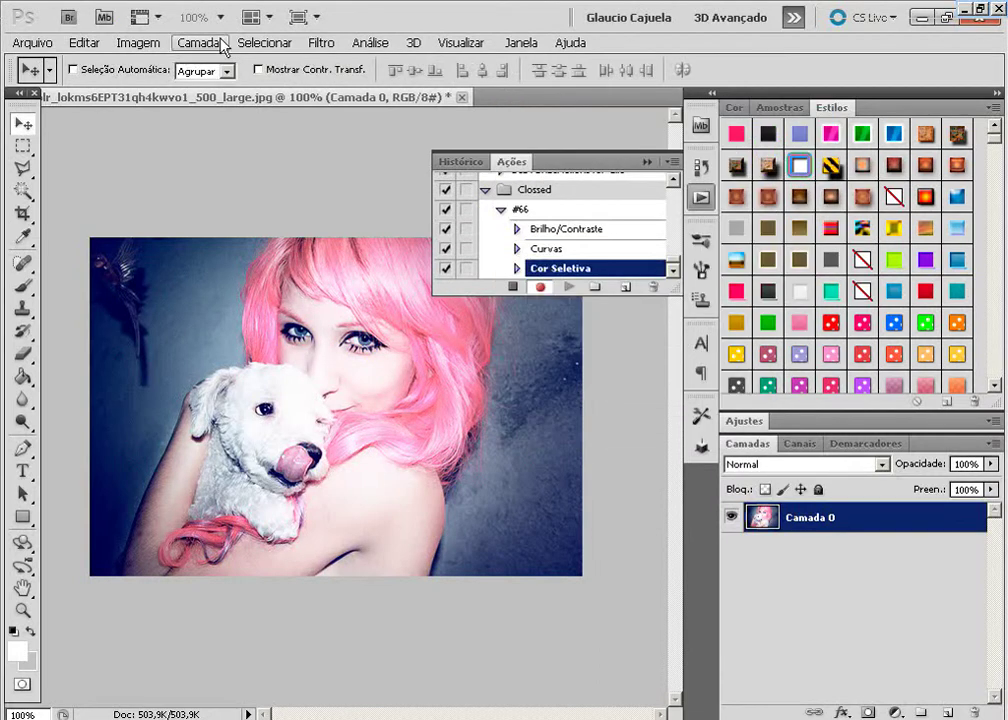
Apply Cor Seletiva on Pretos: cyan 100, magenta +97, yellow +92, black 100
click(138, 42)
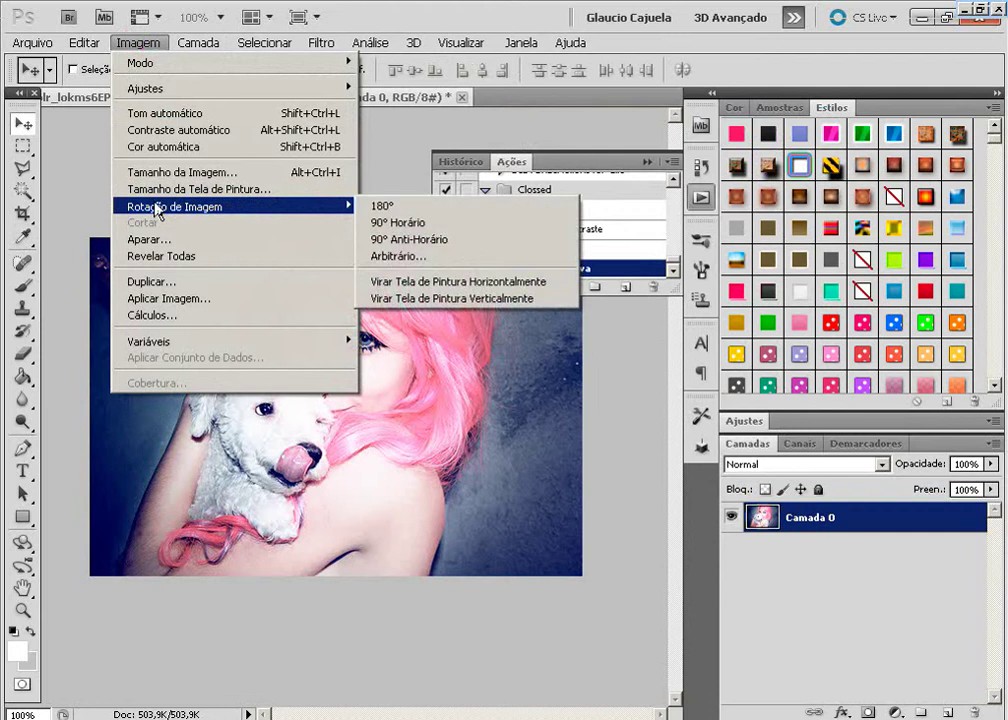
mouse_move(145, 88)
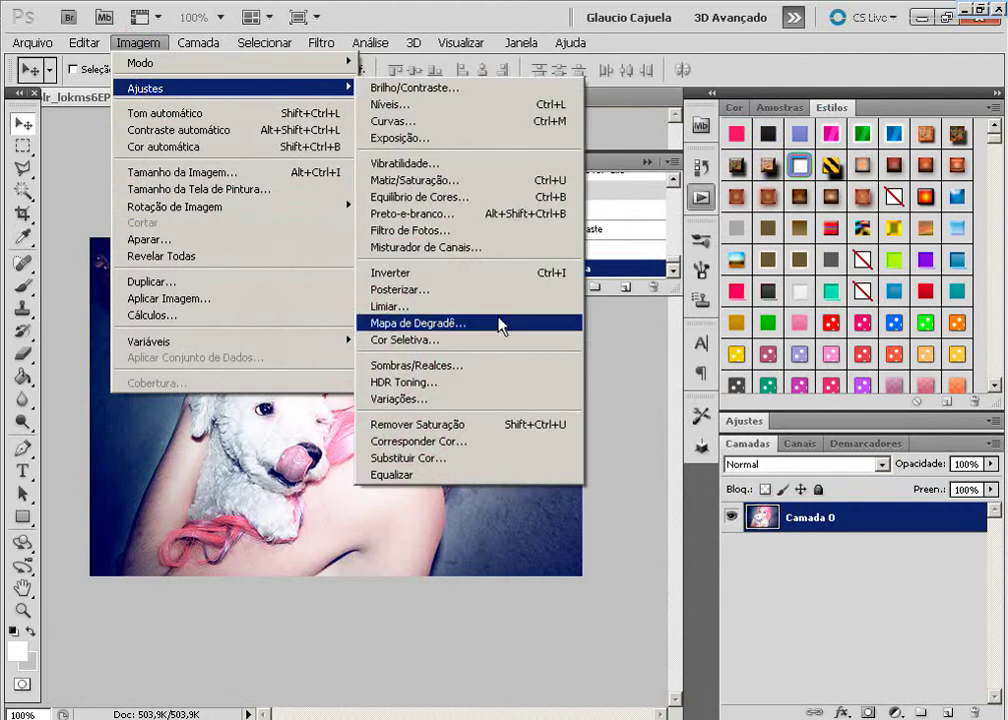
click(450, 342)
click(628, 181)
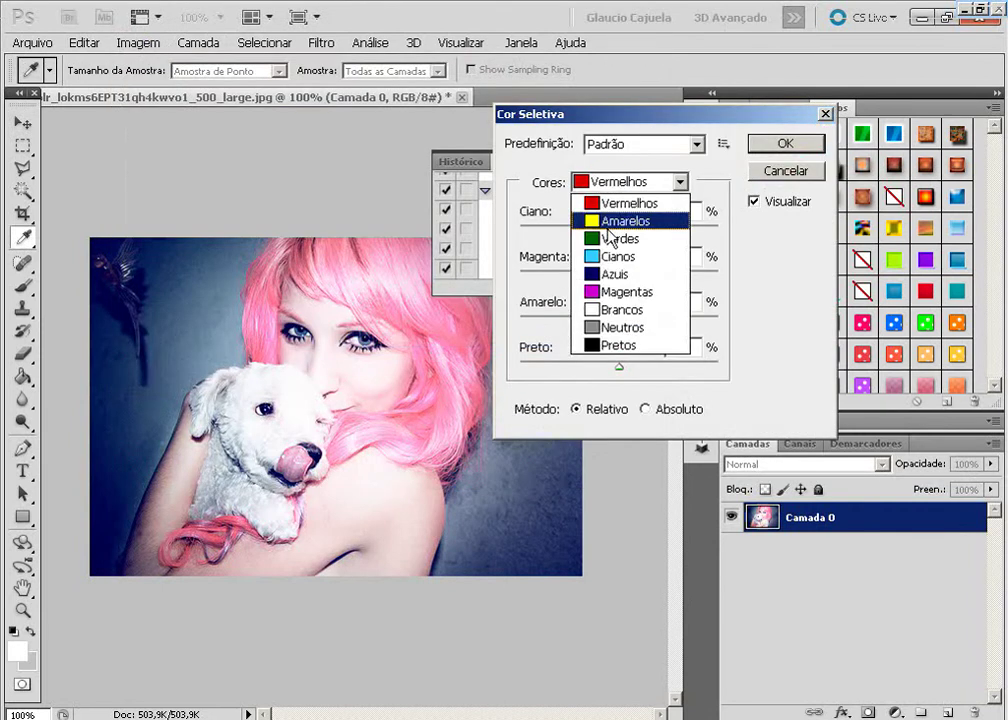
click(614, 353)
drag(619, 367, 711, 350)
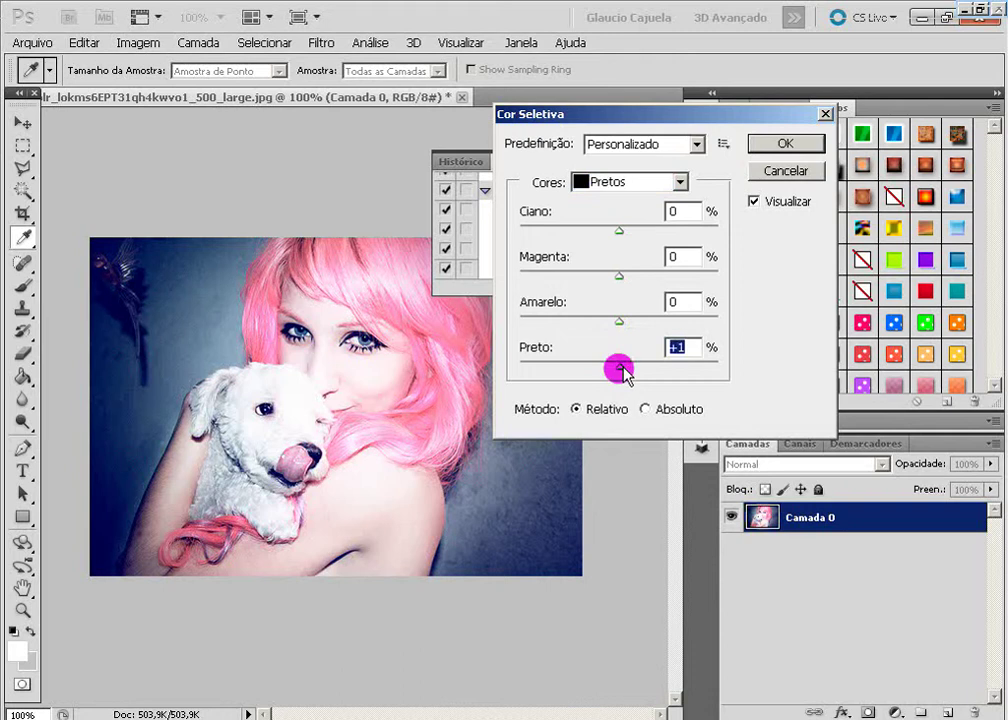
drag(619, 316, 710, 320)
drag(614, 276, 709, 278)
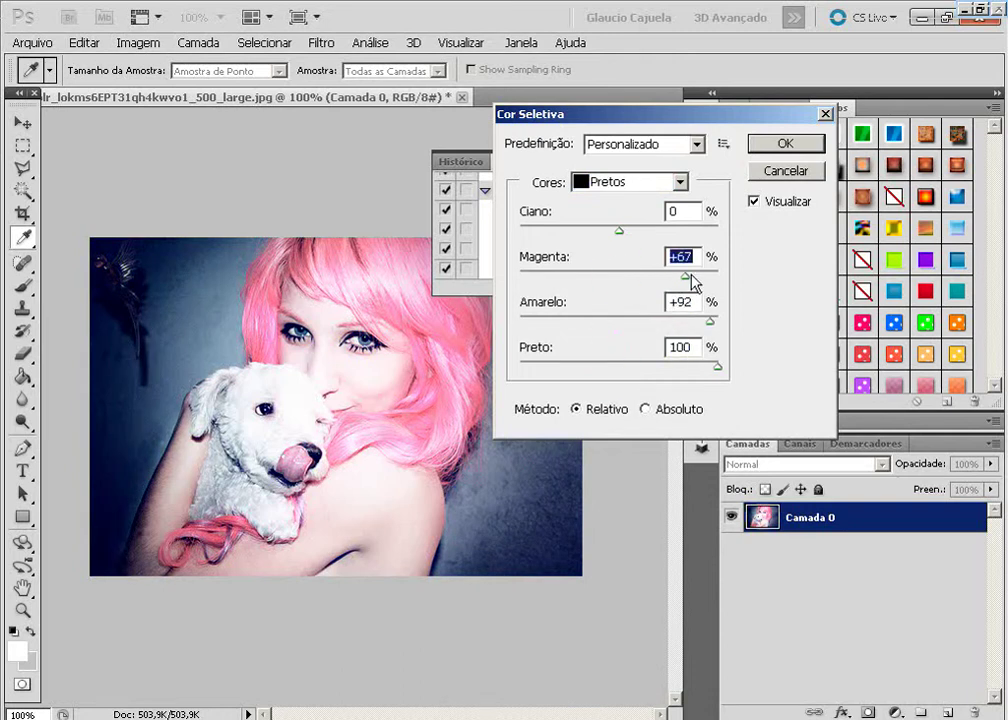
drag(621, 230, 779, 229)
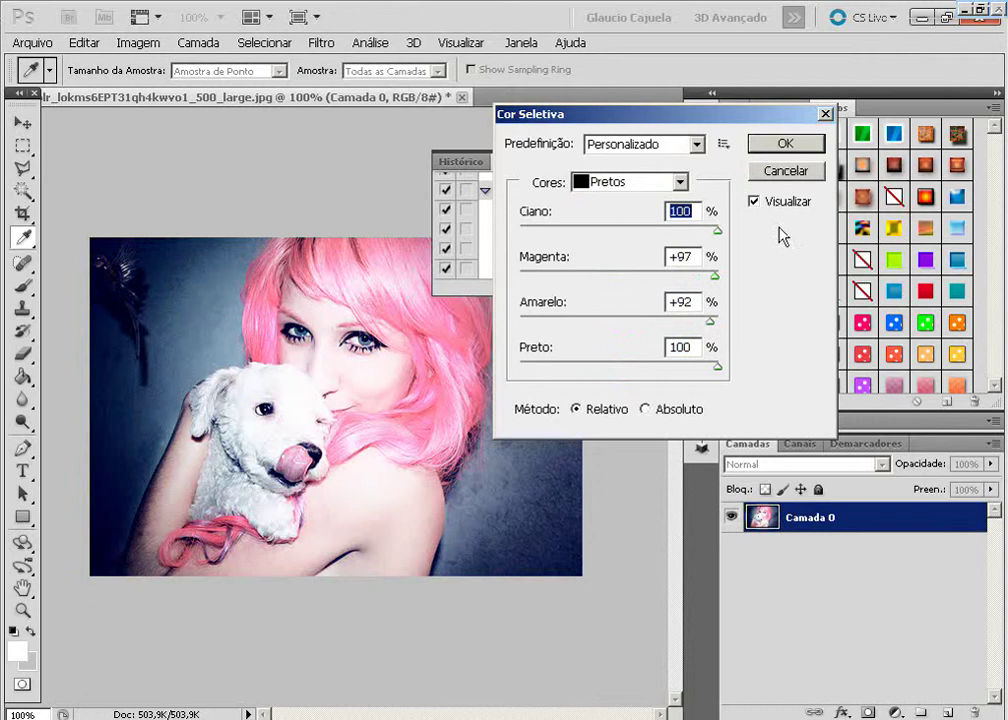
click(788, 142)
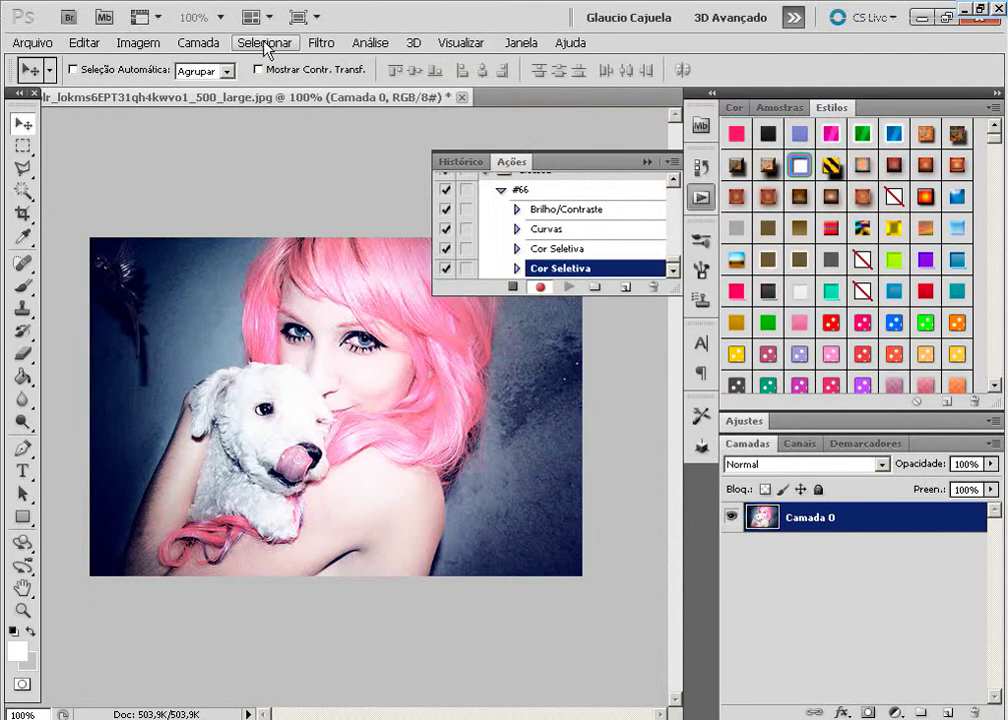
Apply Cor Seletiva on Cianos with cyan, magenta, yellow and black all at 100
click(138, 46)
mouse_move(145, 88)
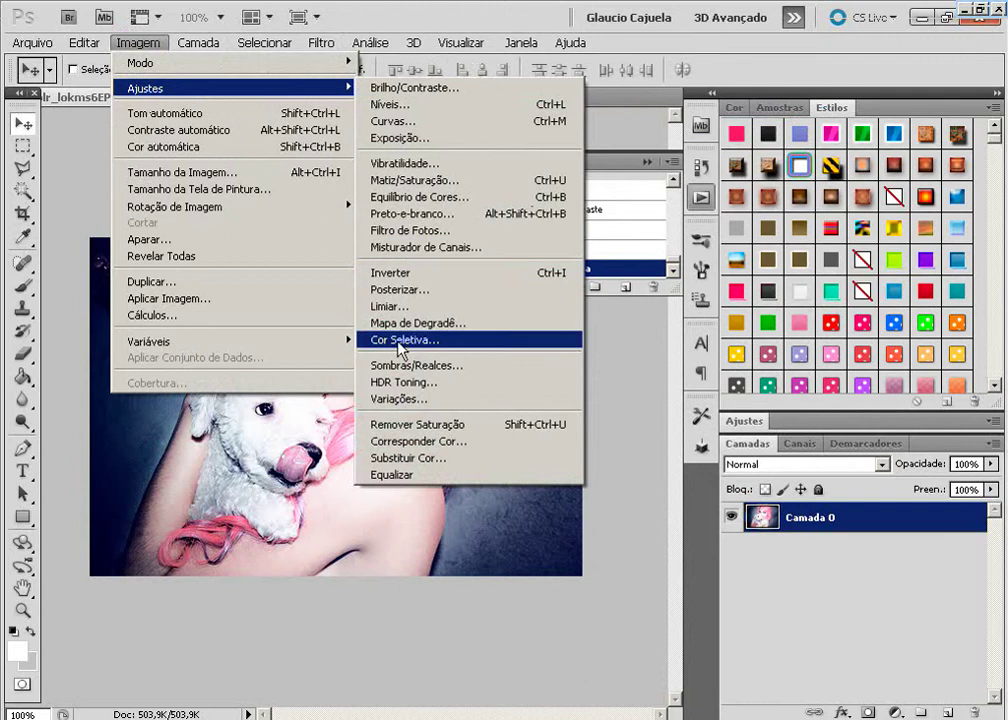
click(427, 343)
click(603, 181)
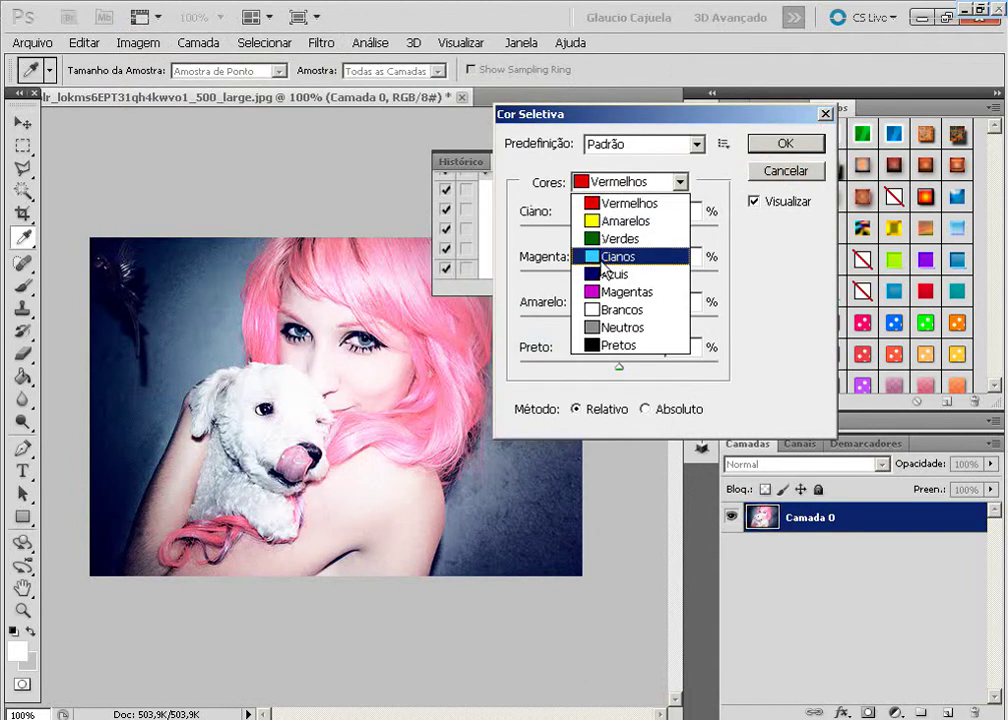
click(615, 256)
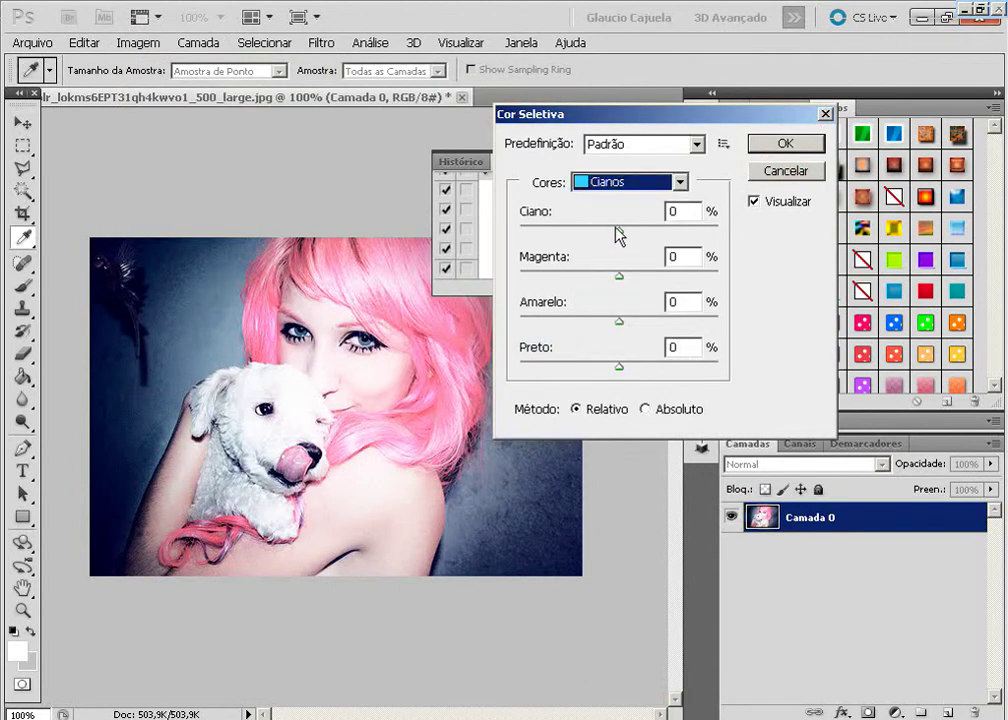
mouse_move(619, 231)
mouse_down()
mouse_move(533, 231)
mouse_move(799, 241)
mouse_move(556, 234)
mouse_move(746, 240)
mouse_up()
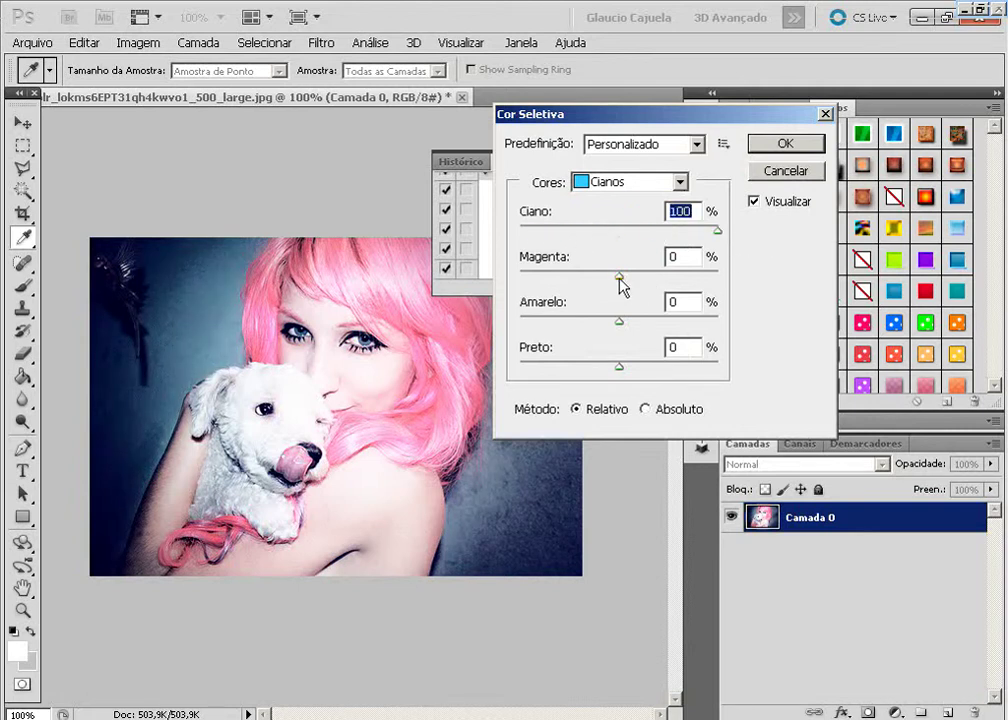
drag(620, 275, 741, 280)
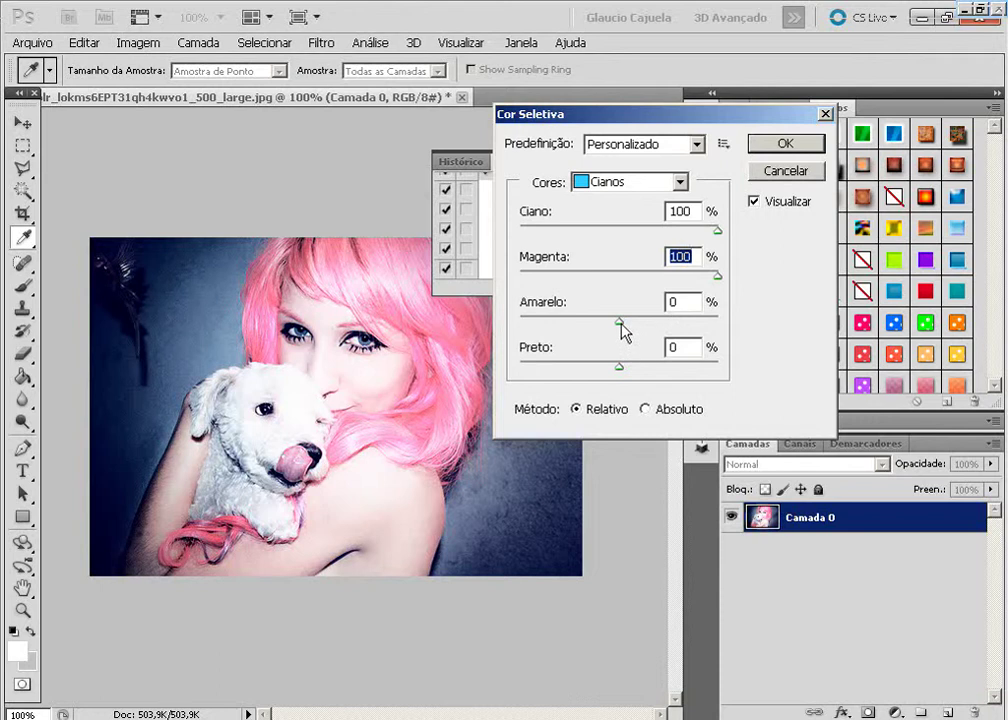
drag(621, 322, 738, 328)
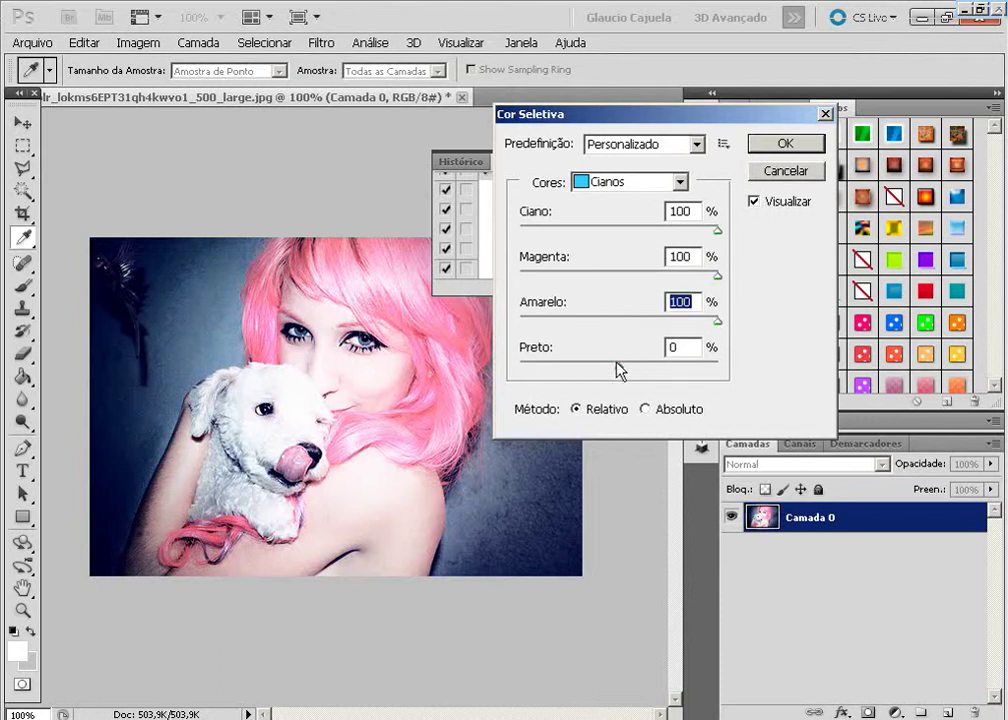
drag(617, 365, 752, 368)
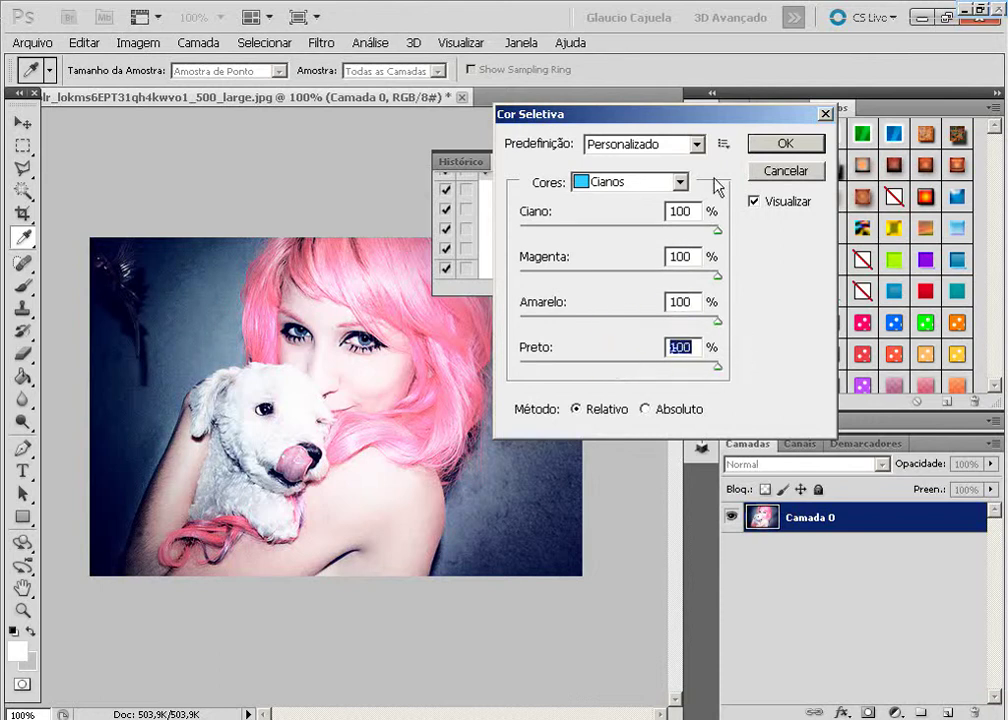
click(788, 146)
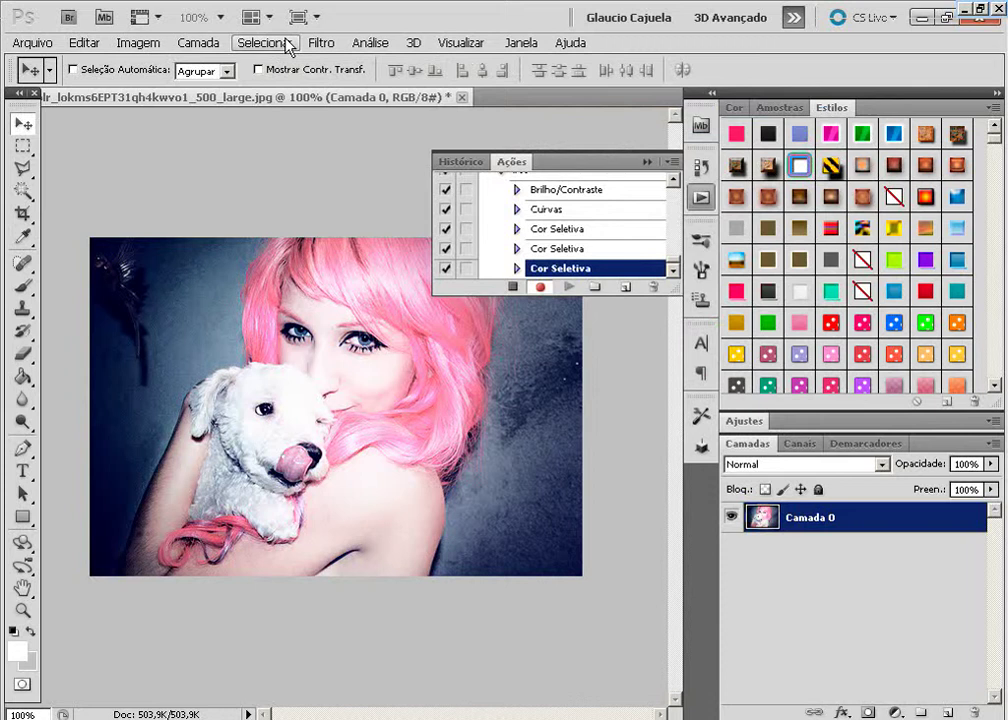
click(135, 44)
mouse_move(160, 88)
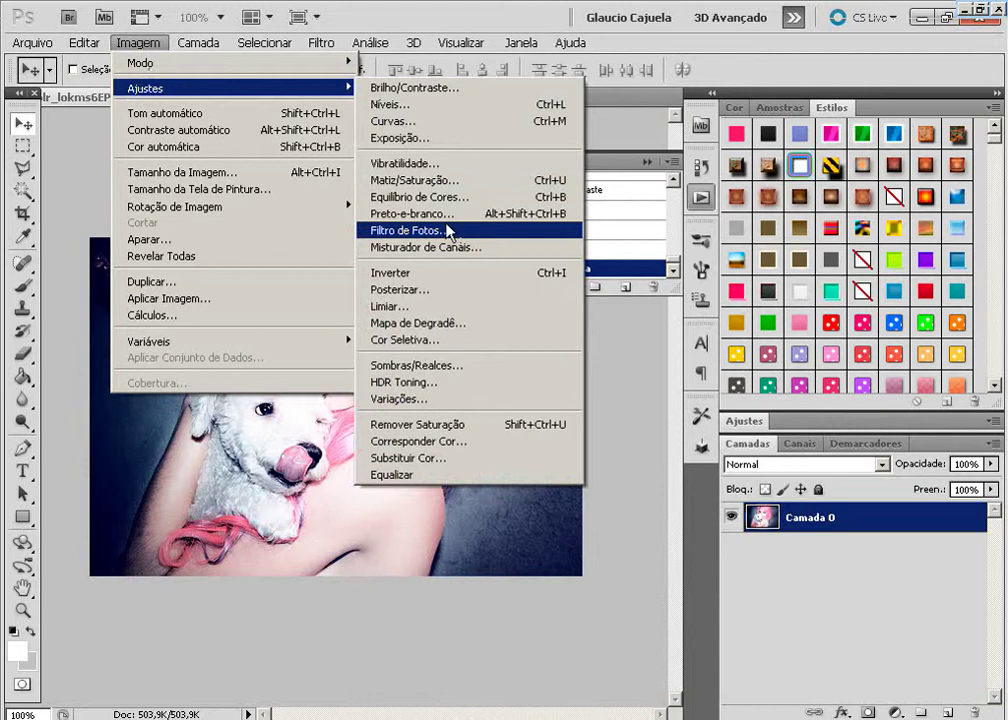
click(418, 306)
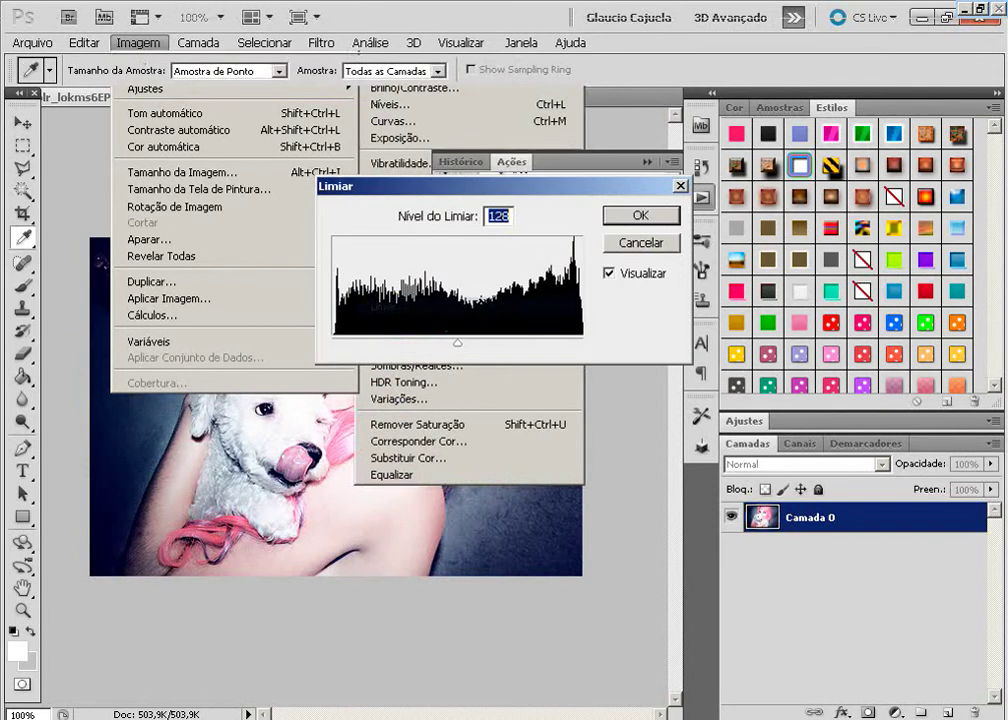
drag(392, 194, 552, 150)
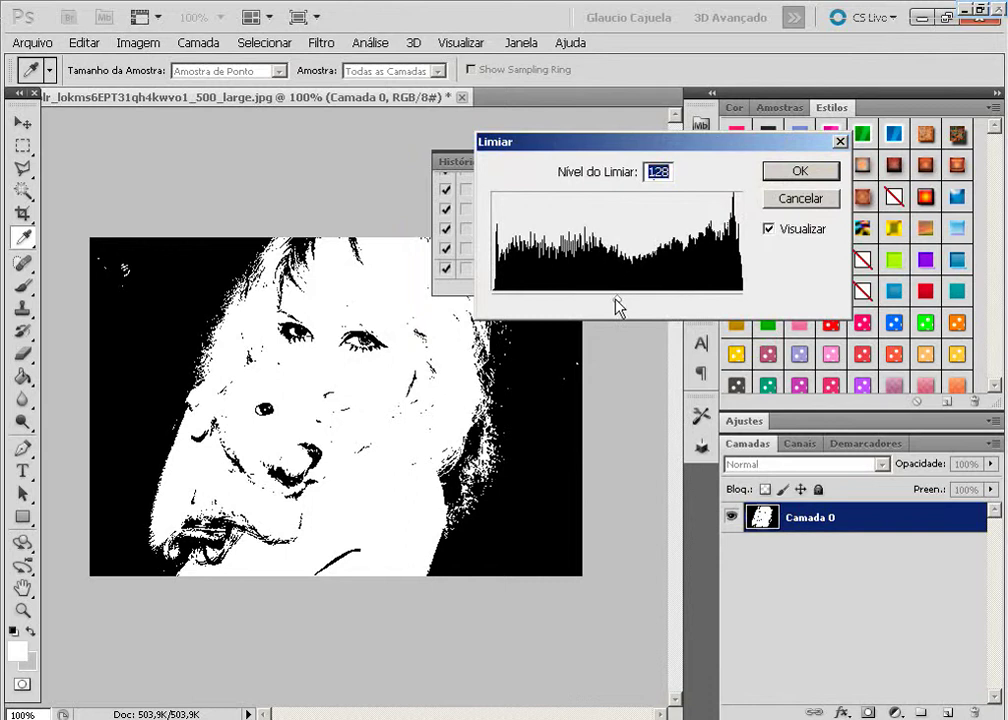
mouse_move(616, 298)
mouse_down()
mouse_move(605, 299)
mouse_move(686, 299)
mouse_move(603, 293)
mouse_move(686, 297)
mouse_up()
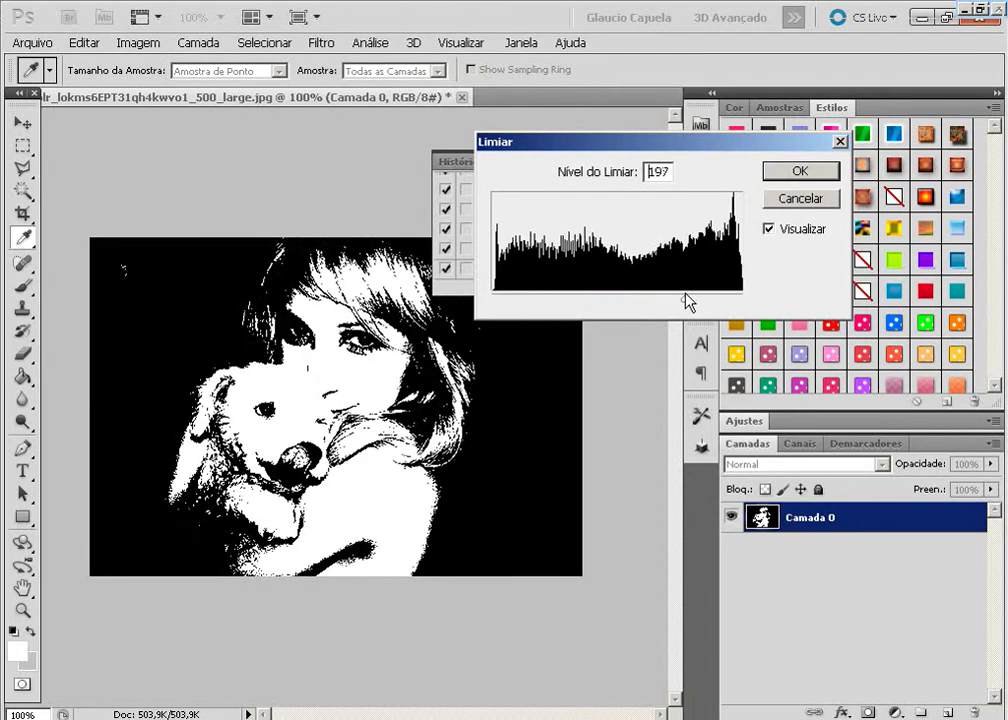
click(805, 205)
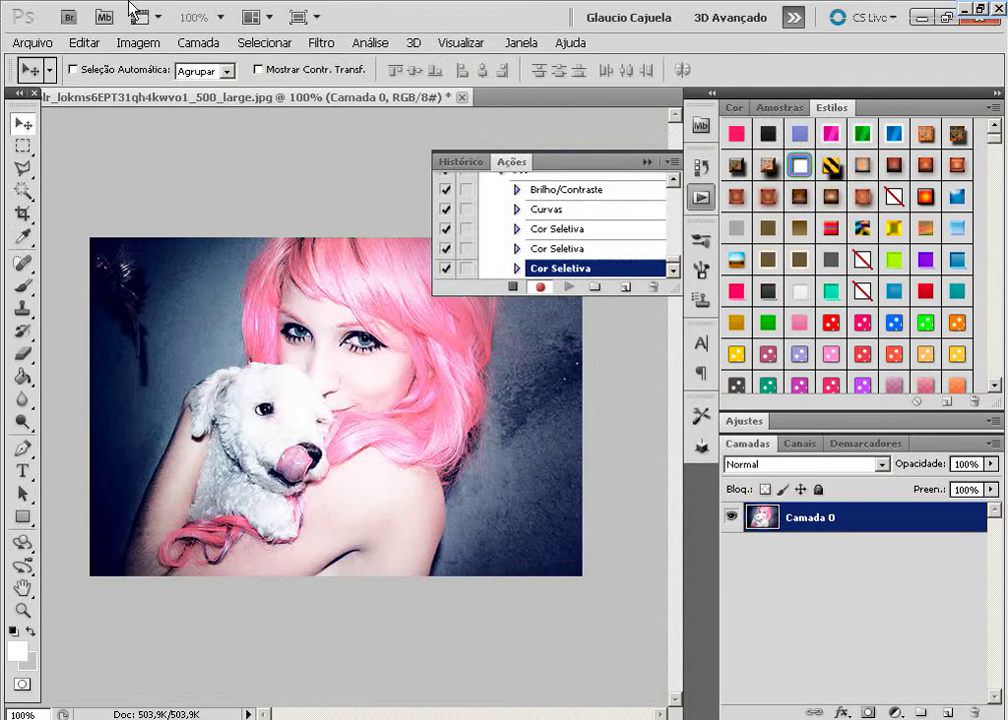
Open Cor Seletiva on Magentas, raise cyan and magenta, and dismiss the antivirus notice
click(137, 44)
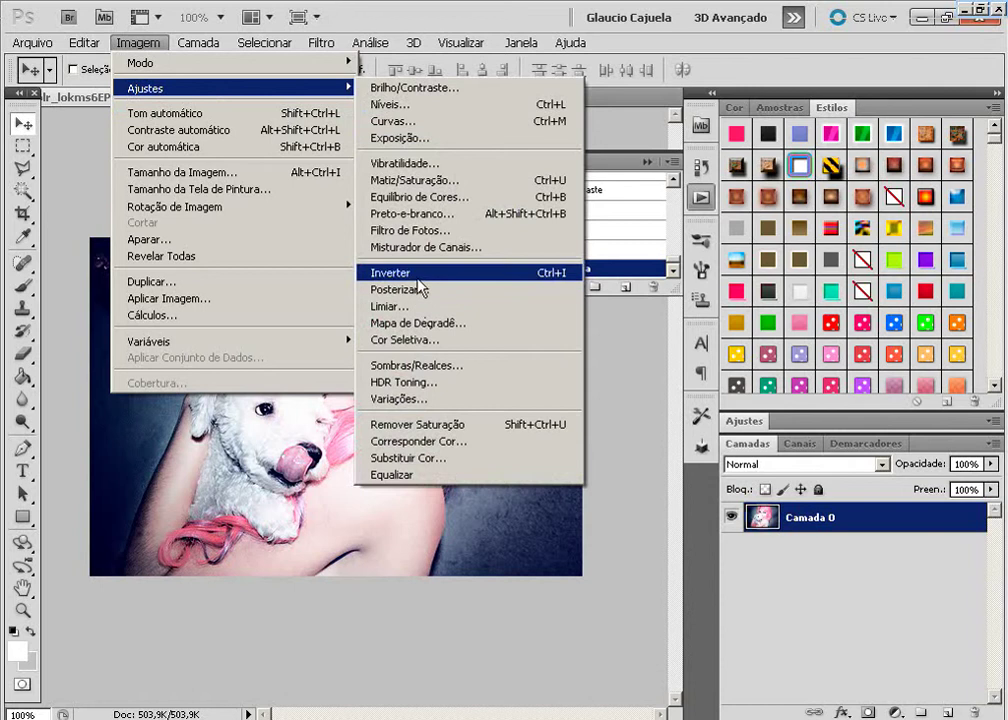
click(634, 181)
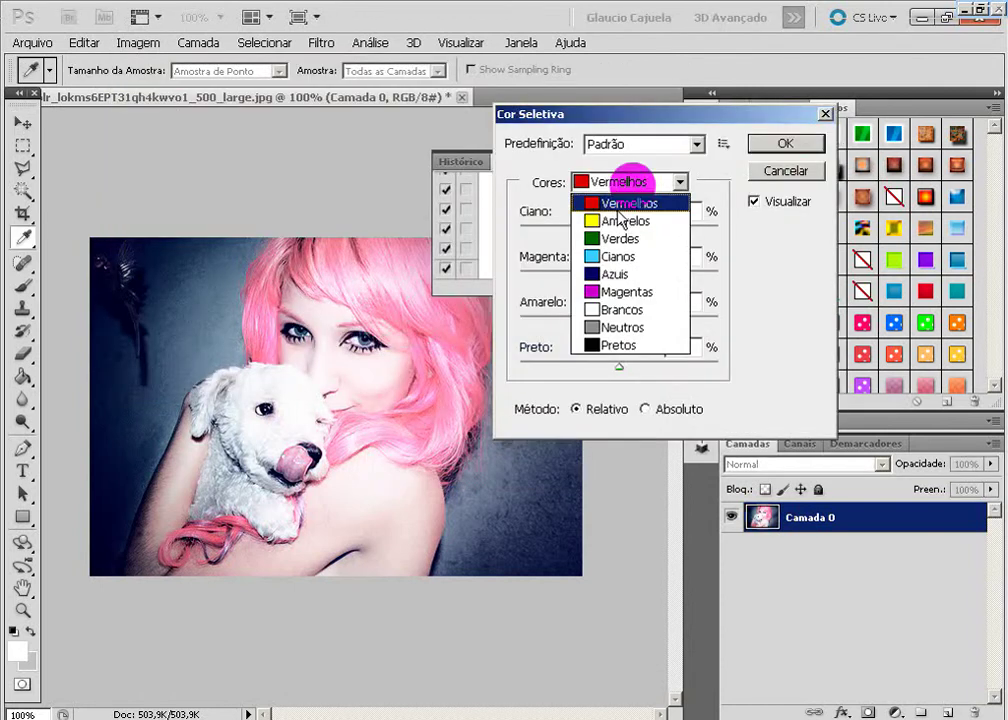
click(625, 288)
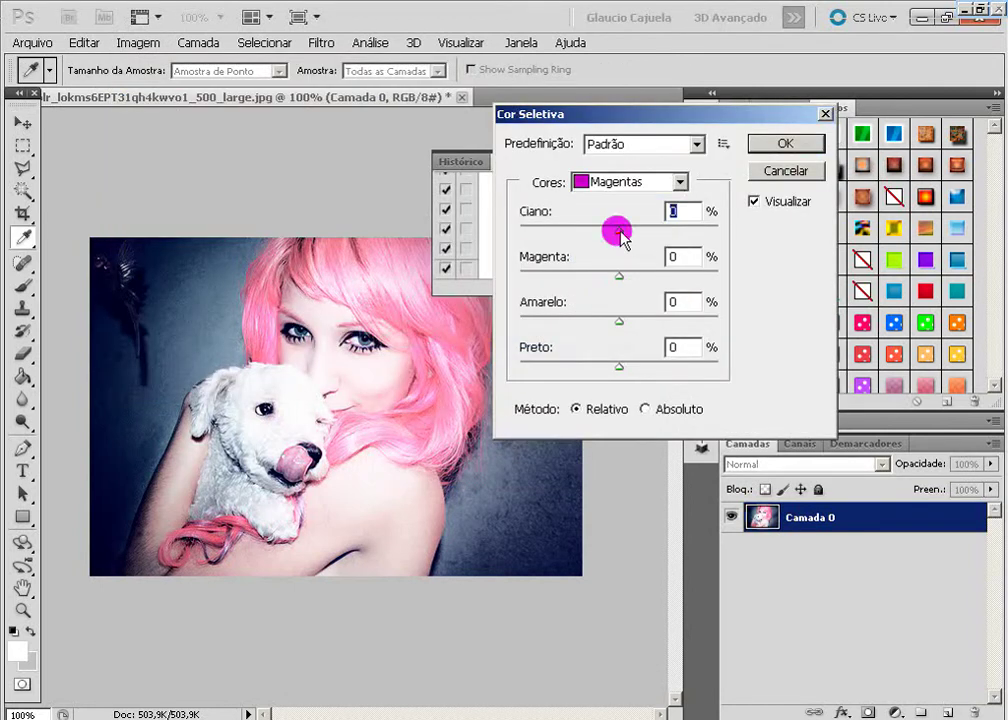
drag(620, 231, 778, 240)
drag(619, 277, 731, 281)
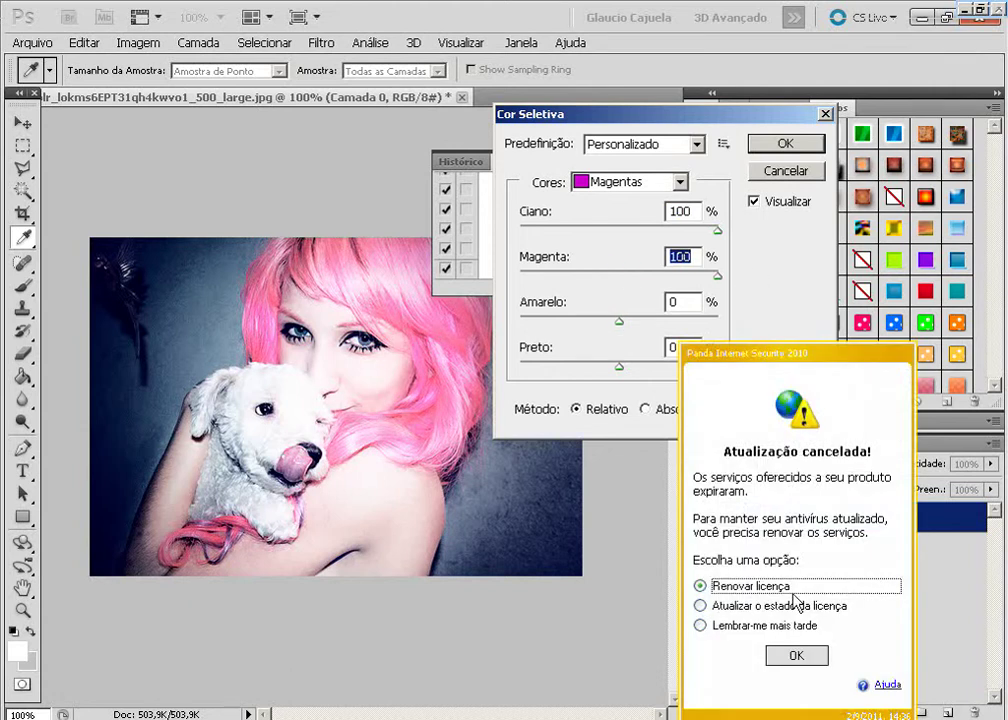
click(790, 626)
click(796, 655)
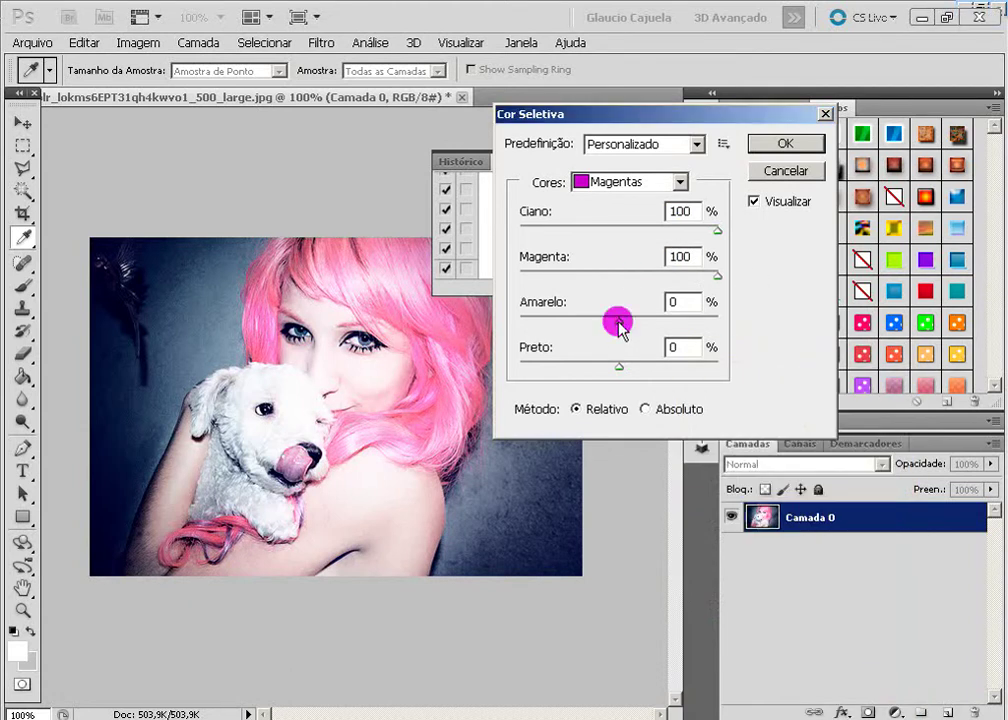
Finish the Magentas values at cyan -100, magenta 100, yellow -100, black 100 and apply
click(620, 325)
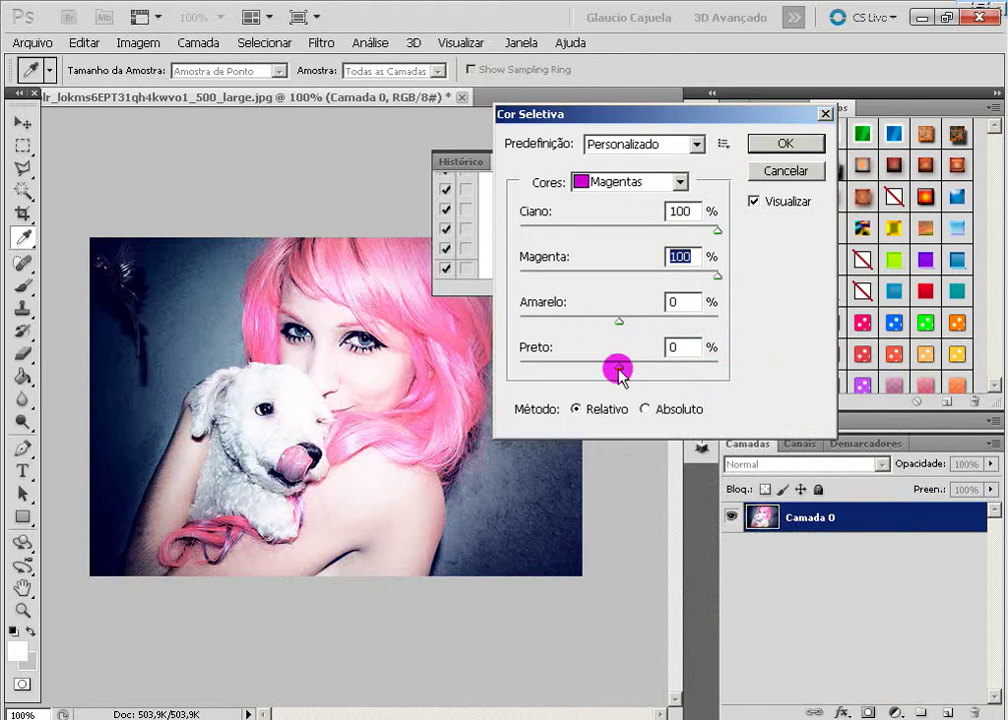
drag(619, 369, 717, 367)
mouse_move(619, 318)
mouse_down()
mouse_move(539, 317)
mouse_move(737, 322)
mouse_move(512, 324)
mouse_up()
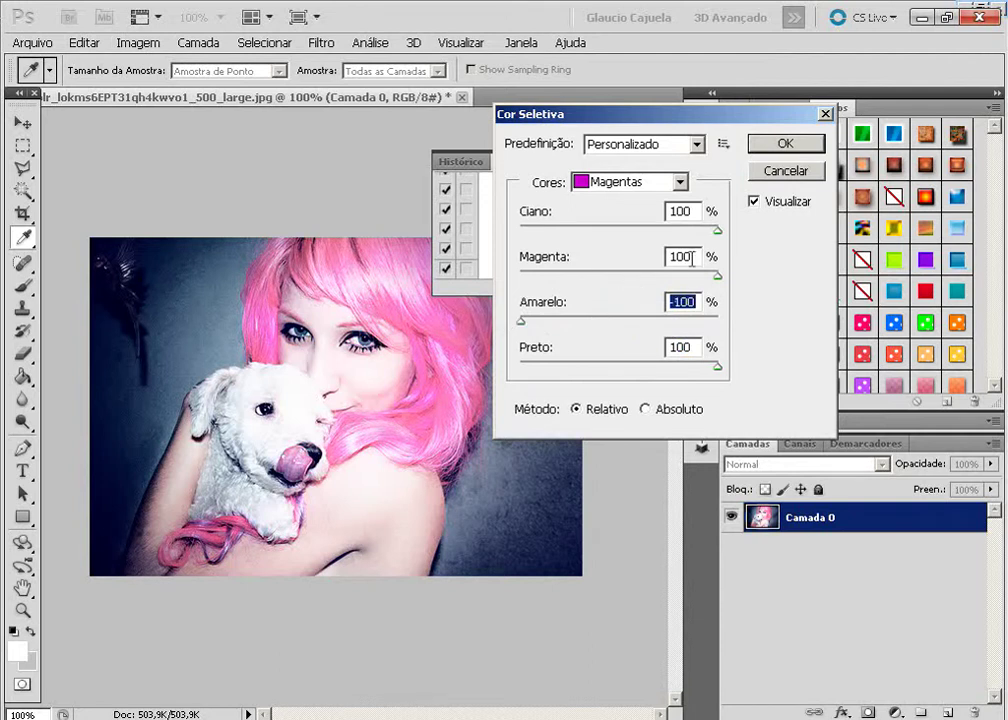
mouse_move(716, 277)
mouse_down()
mouse_move(532, 280)
mouse_move(730, 281)
mouse_up()
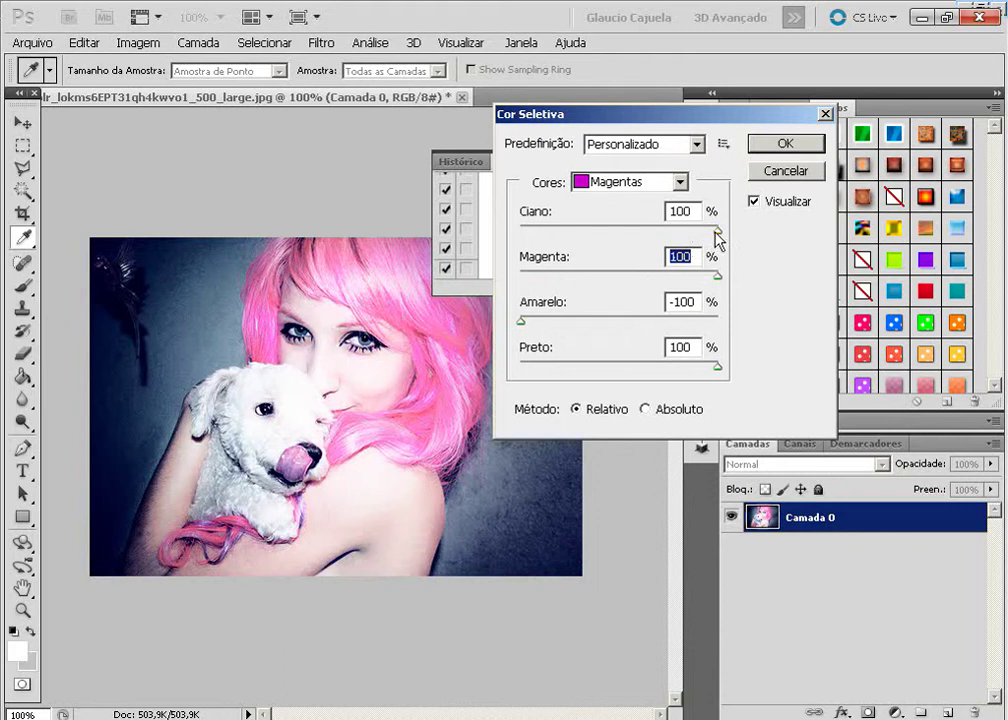
drag(716, 230, 520, 228)
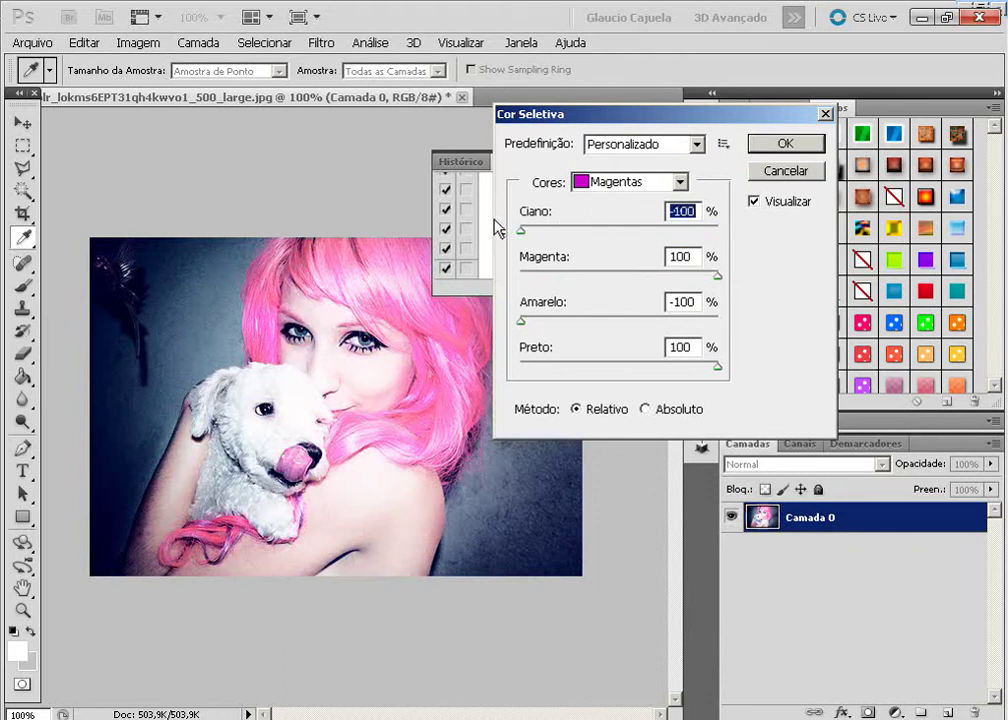
click(783, 144)
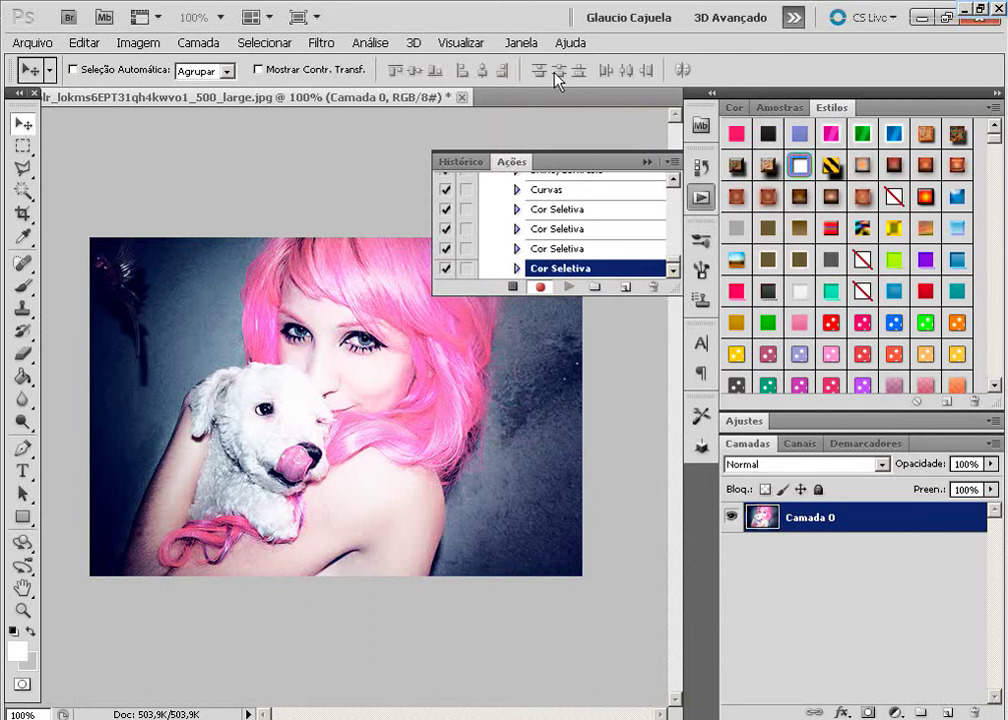
Apply Smart Sharpen at 13% intensity and 0,6 px radius
click(321, 42)
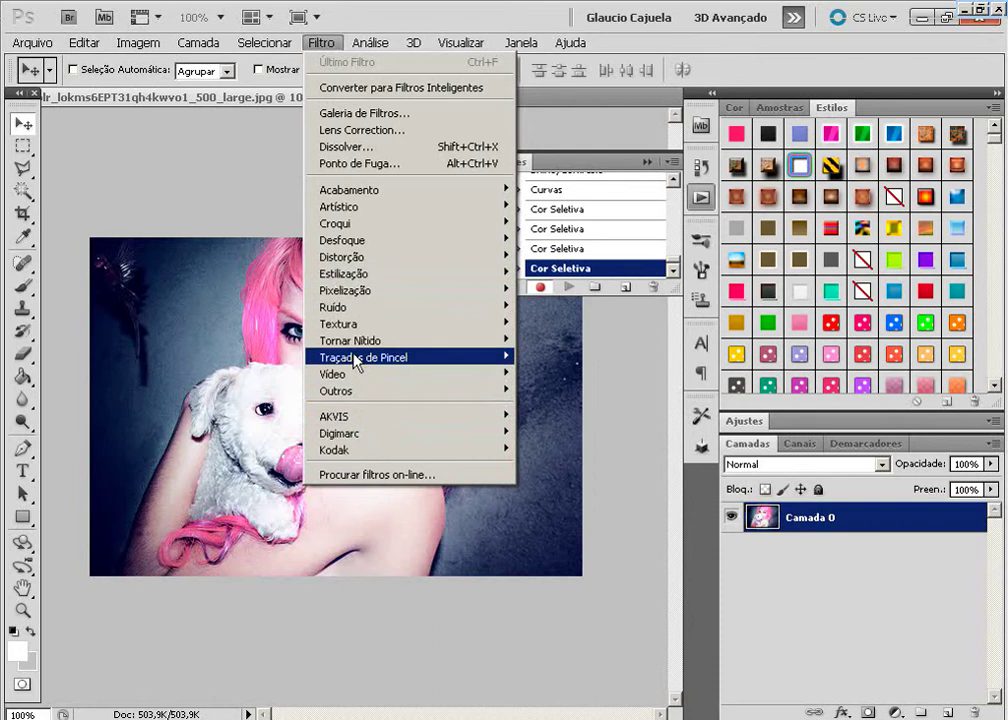
mouse_move(350, 340)
click(604, 342)
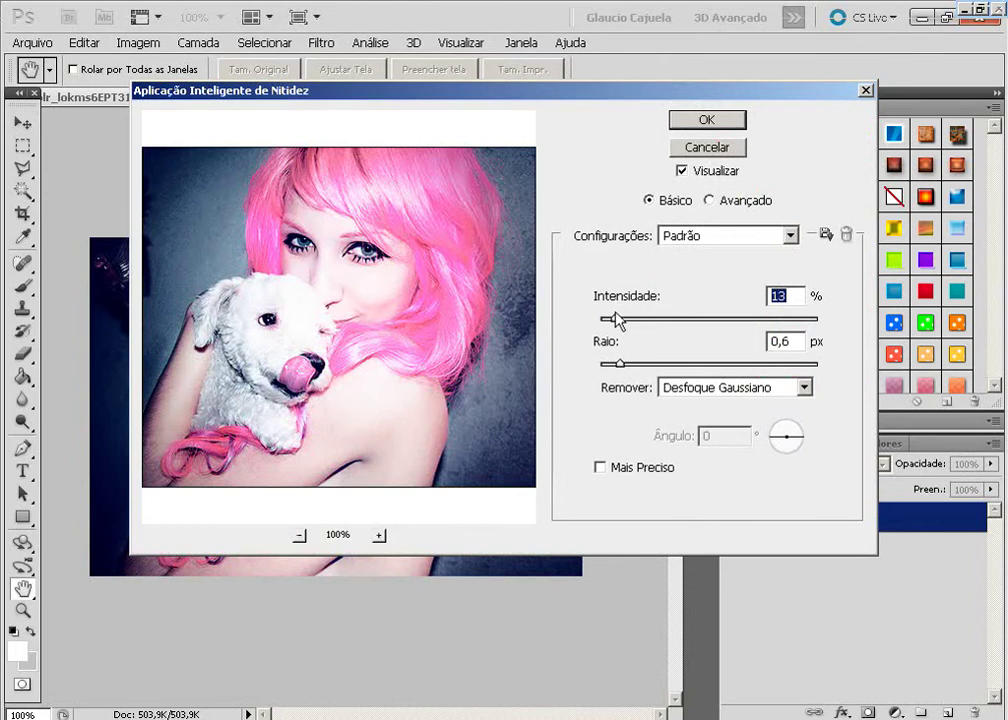
click(703, 121)
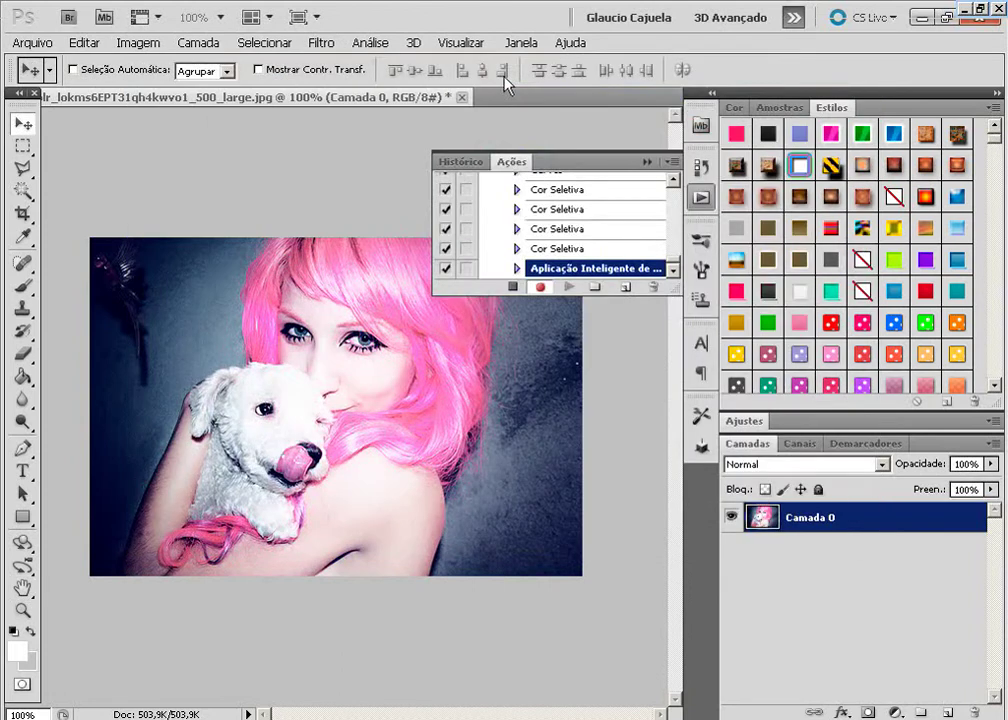
Open the Filter Gallery and preview Néon, Foto Granulada, Bastão de Borrar and Afresco
click(305, 43)
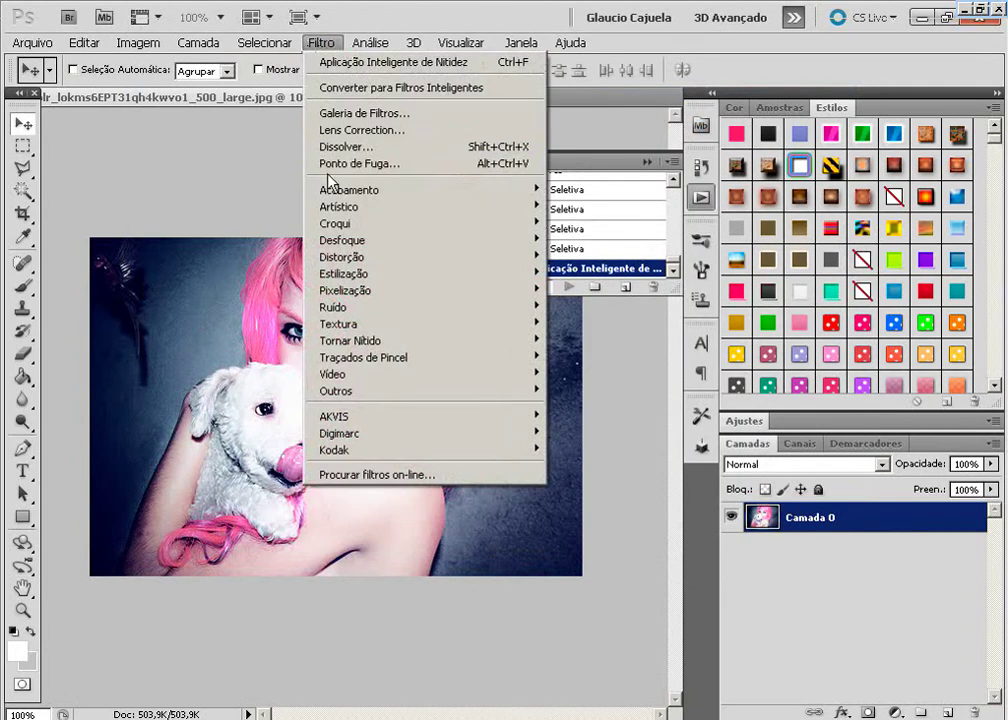
mouse_move(339, 207)
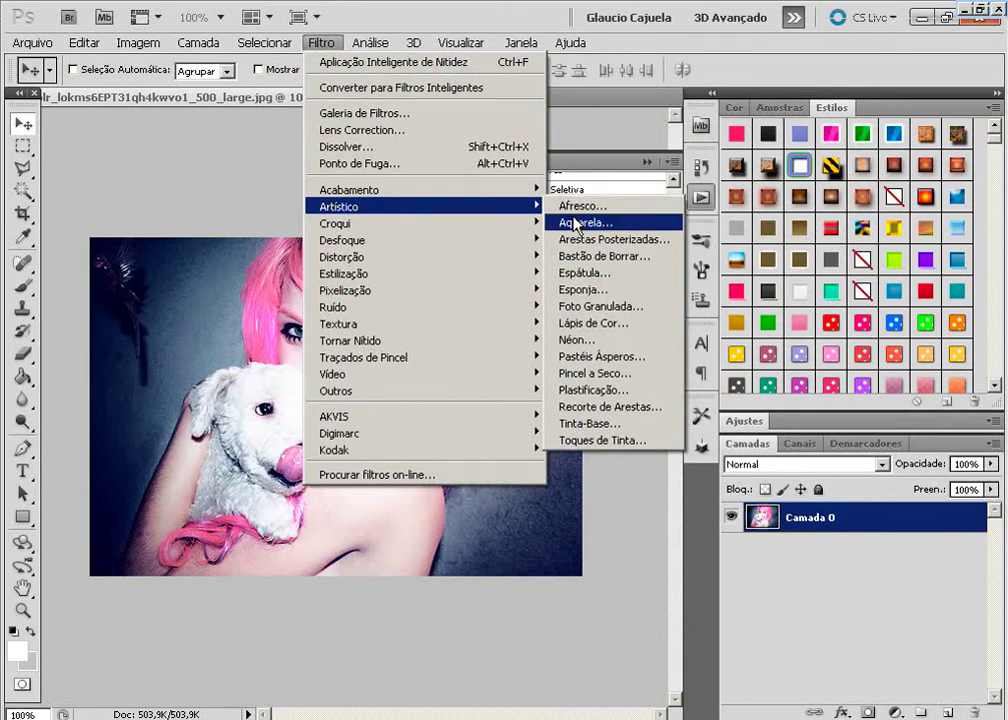
click(589, 343)
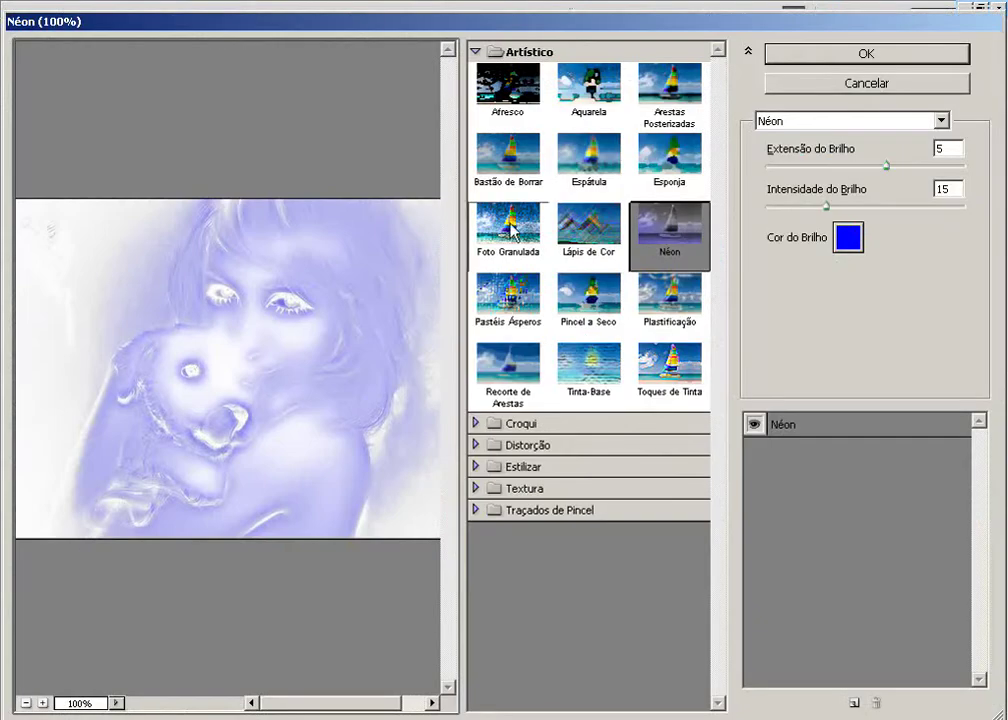
click(510, 222)
click(510, 165)
click(512, 100)
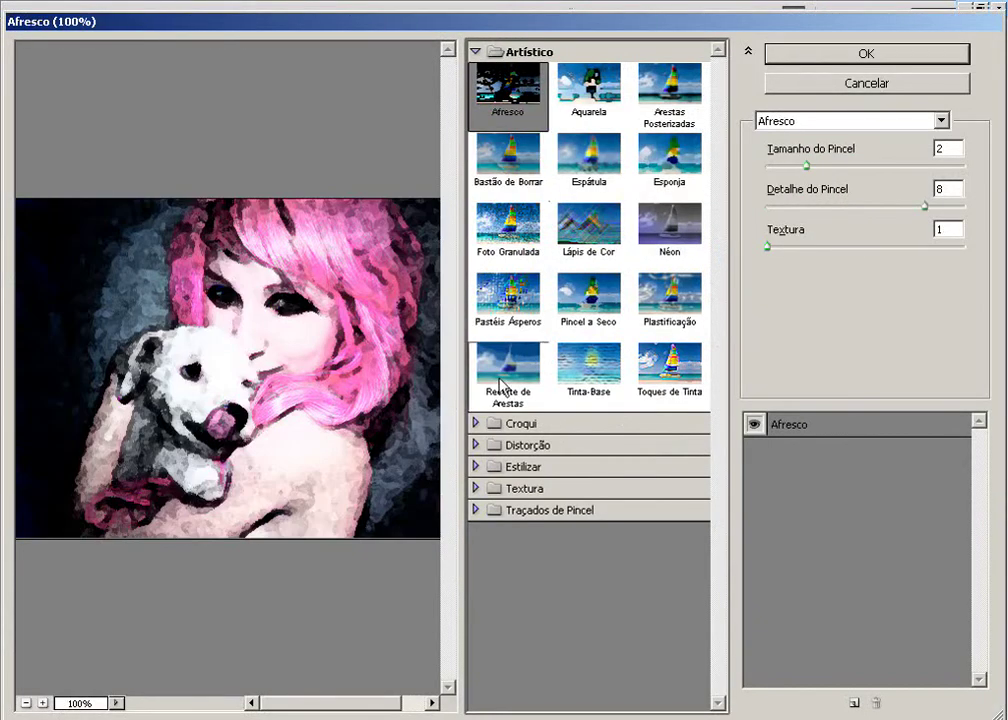
Preview the Croqui filters, setting the Estampa light/dark balance to 30
click(482, 424)
click(508, 455)
click(589, 455)
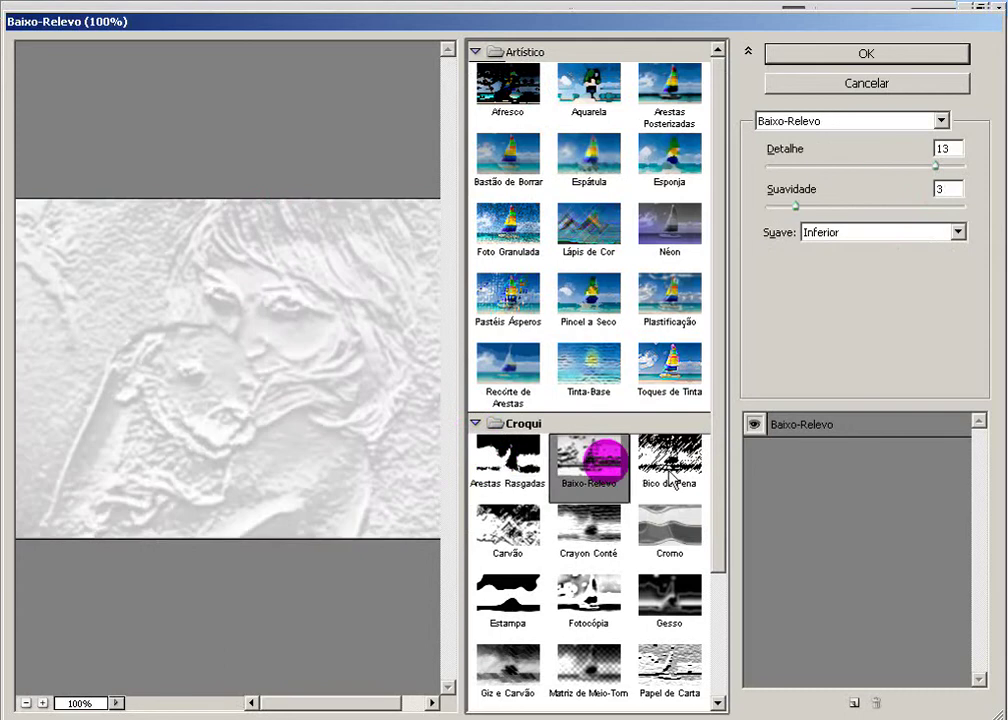
click(669, 455)
click(678, 522)
click(588, 527)
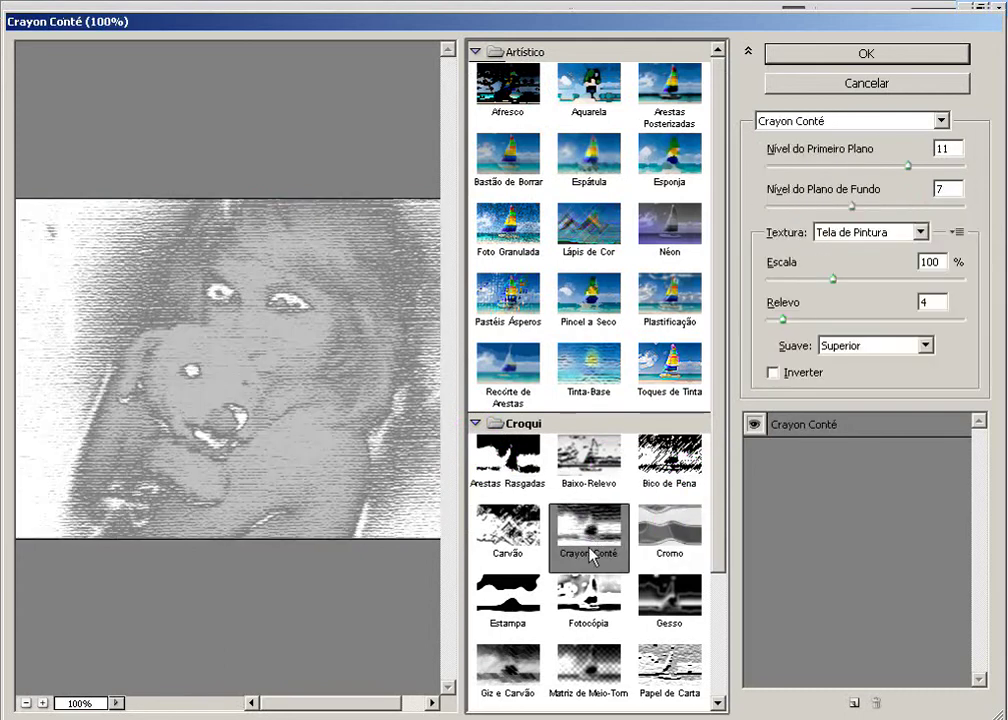
click(578, 596)
click(541, 604)
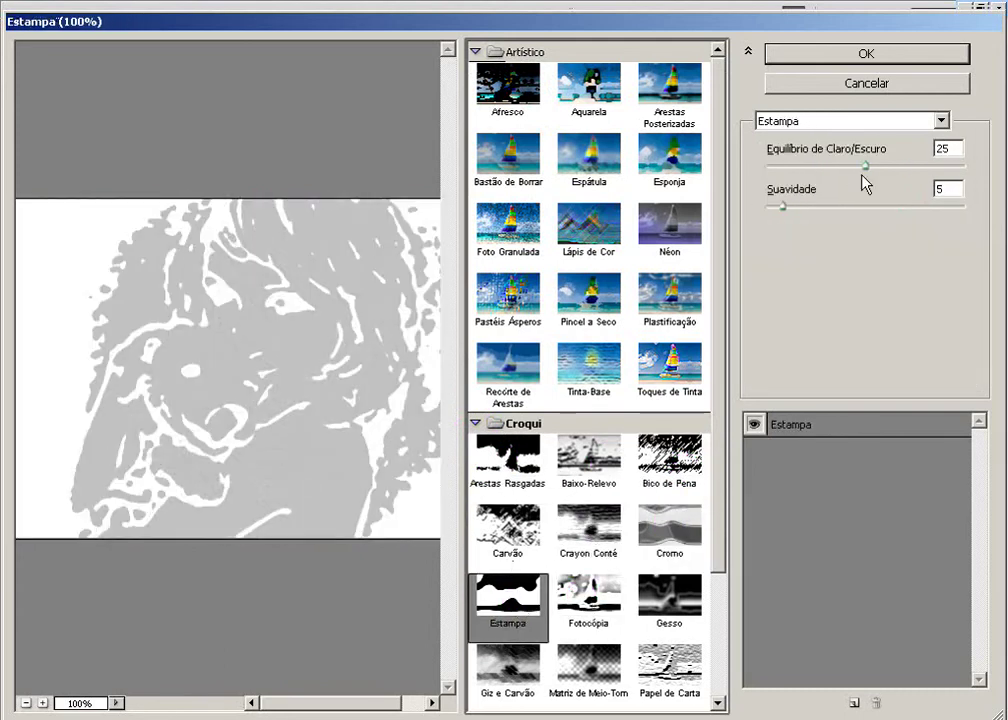
mouse_move(862, 167)
mouse_down()
mouse_move(853, 168)
mouse_move(885, 167)
mouse_up()
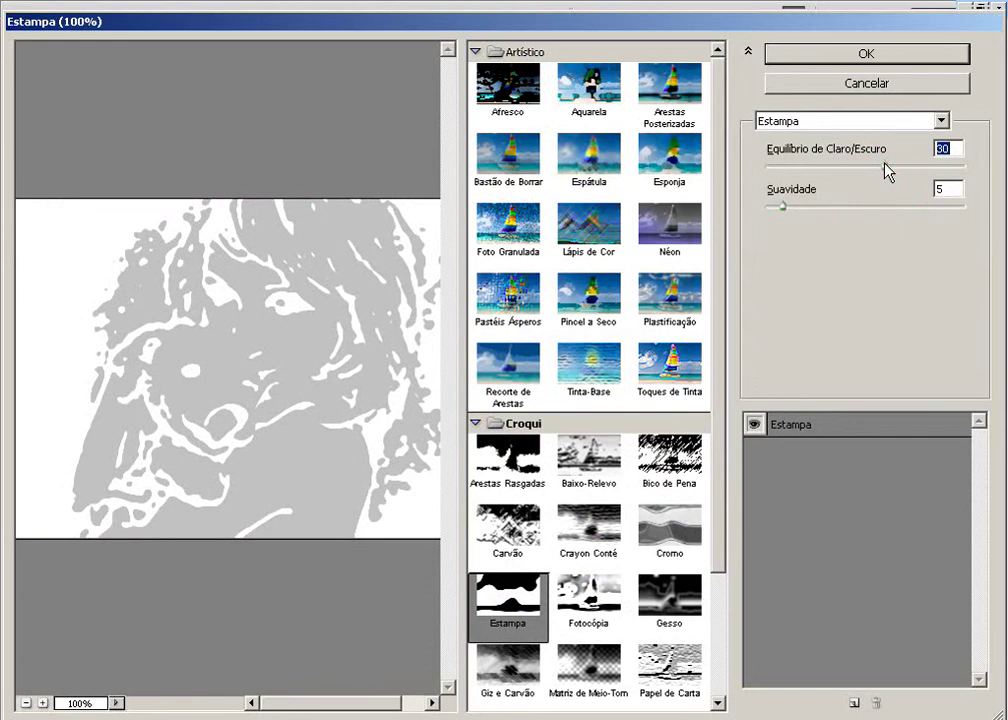
click(476, 423)
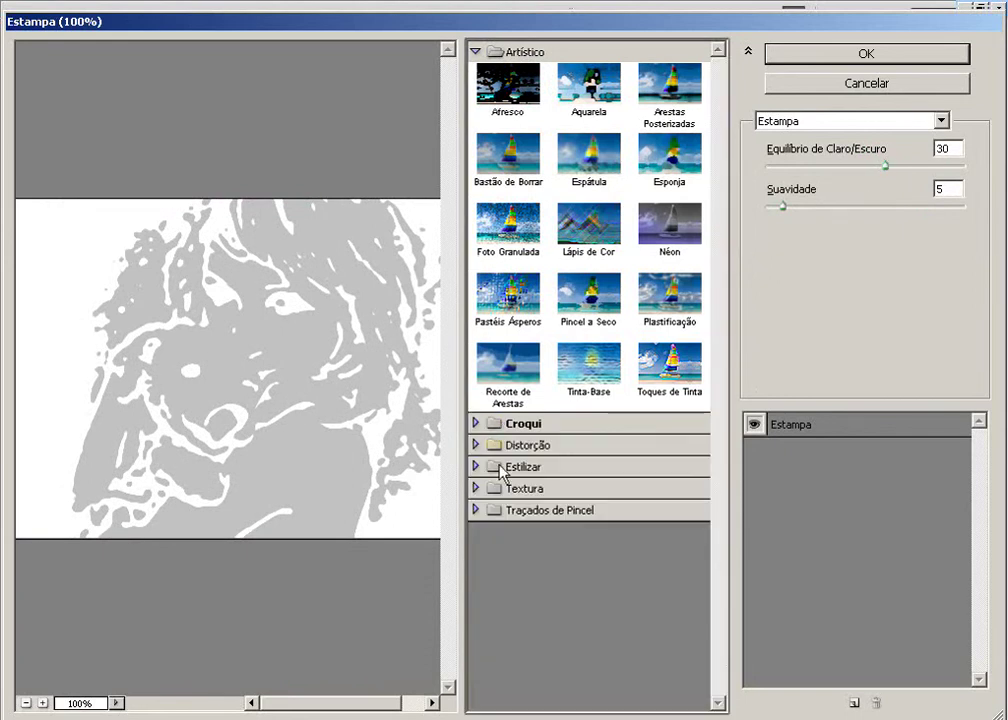
Preview Brilho Difuso, Marola, Vidro and the Estilizar Arestas Brilhantes filter
click(475, 445)
click(508, 478)
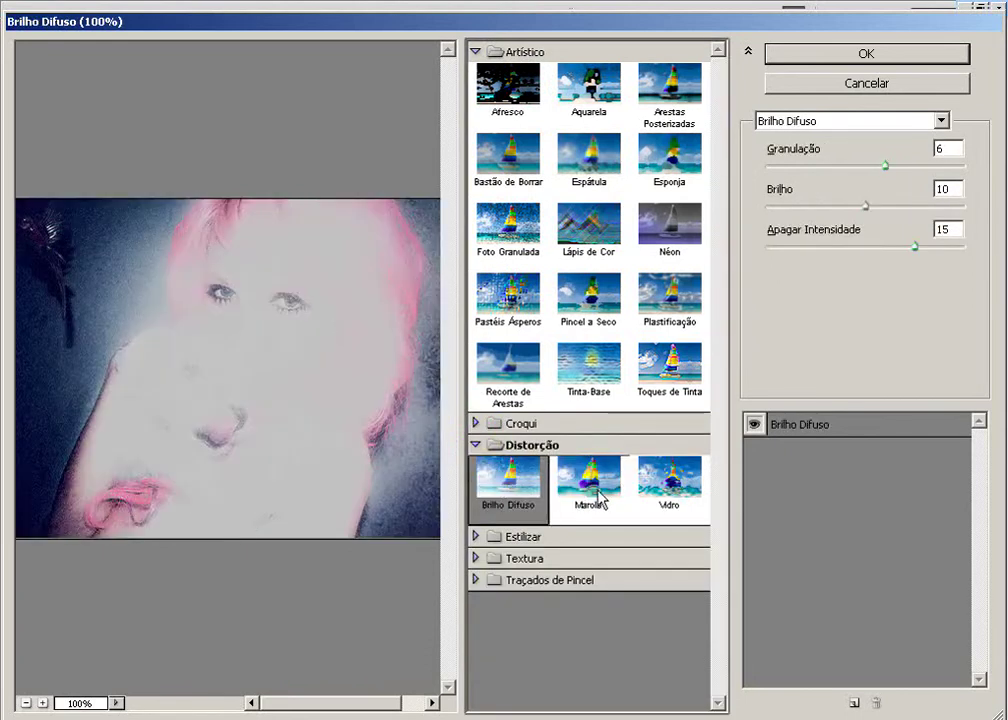
click(610, 490)
click(668, 482)
click(476, 536)
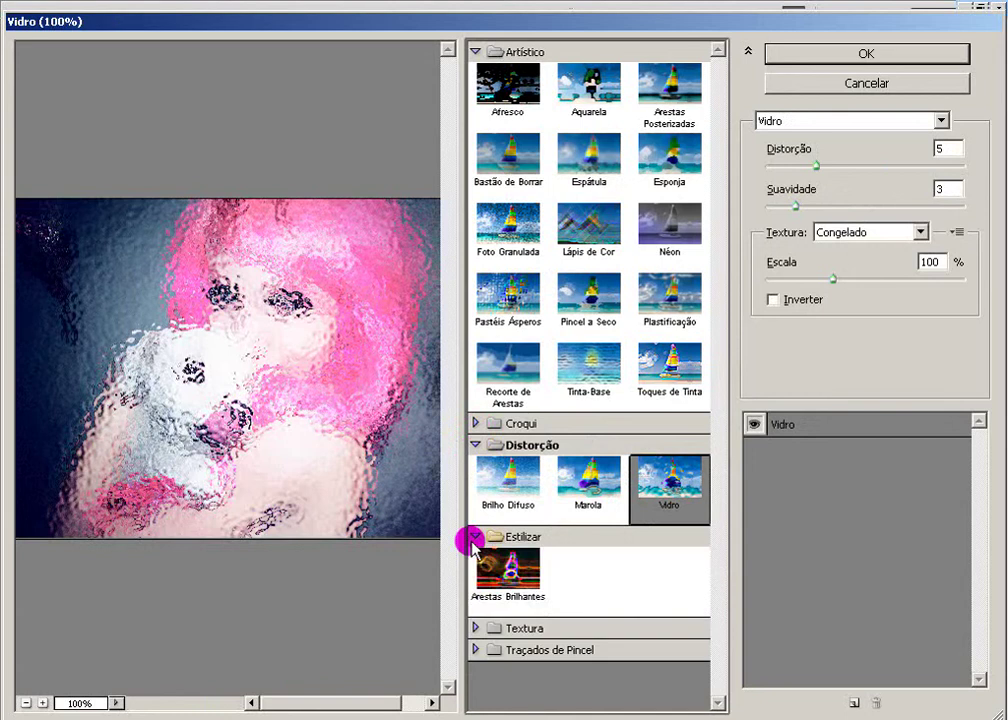
click(520, 578)
Preview the Textura filters: Bordado, Craquelé, Granulado, Vitral and Texturizador
click(481, 629)
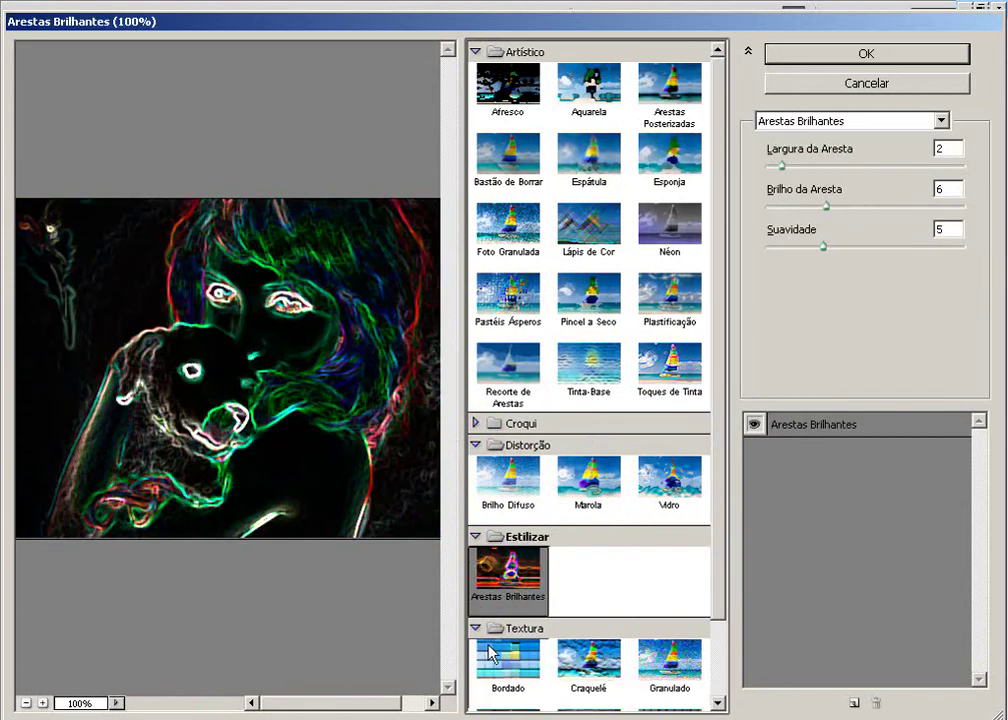
click(508, 662)
click(604, 676)
scroll(630, 674, down, 2)
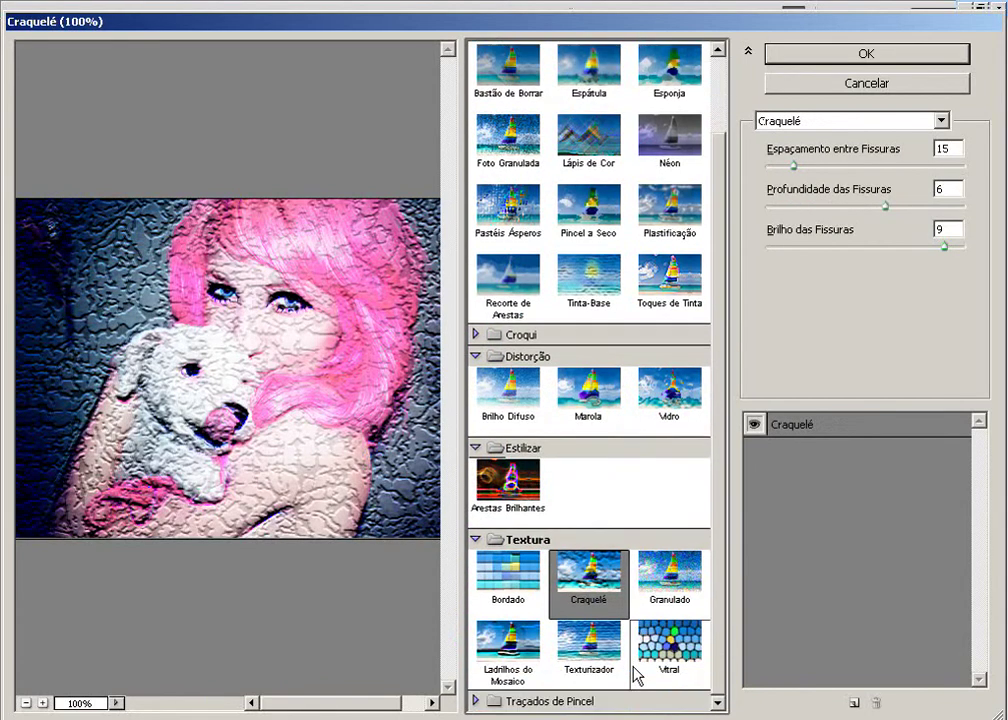
click(673, 600)
click(670, 648)
click(590, 650)
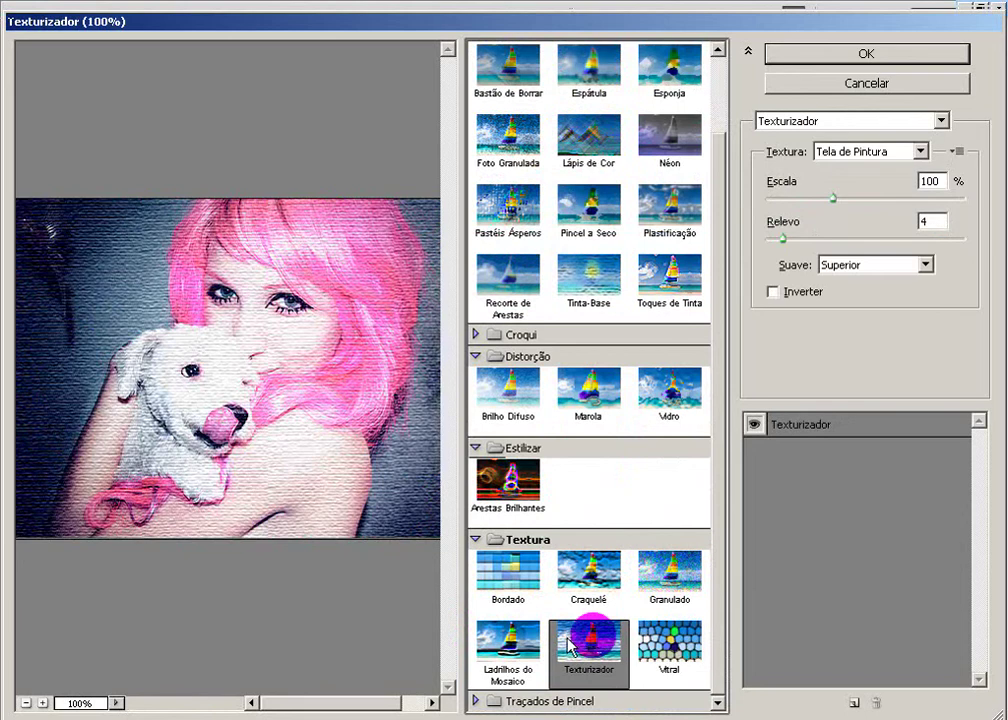
Preview the Traçados de Pincel filters, then cancel the gallery without applying anything
click(477, 701)
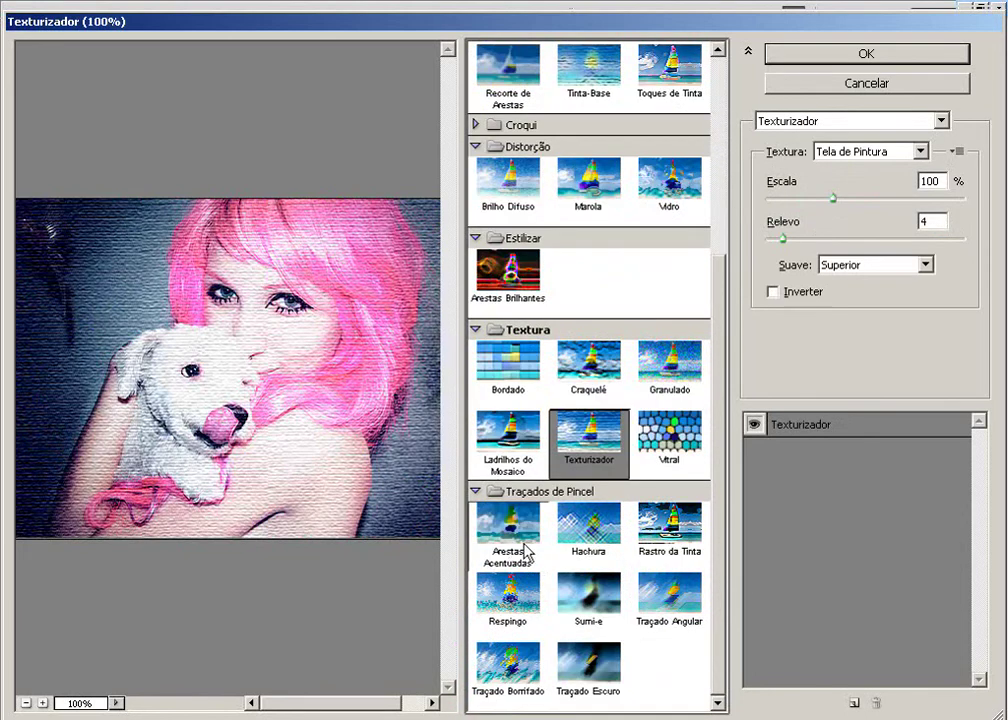
click(522, 547)
click(610, 540)
click(668, 522)
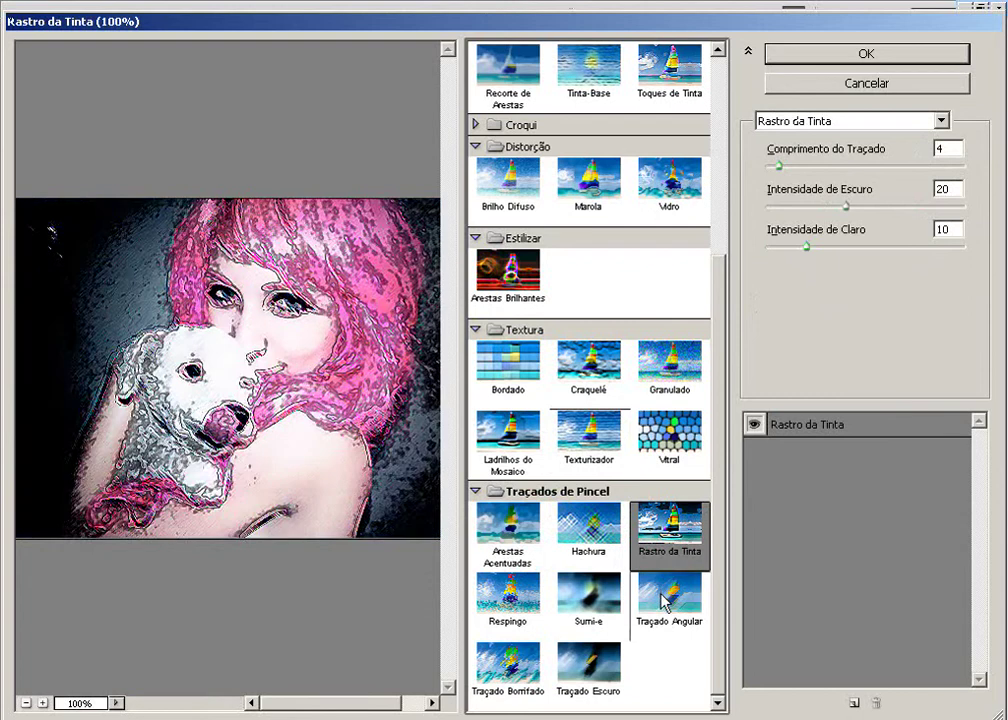
click(660, 603)
click(678, 530)
click(518, 601)
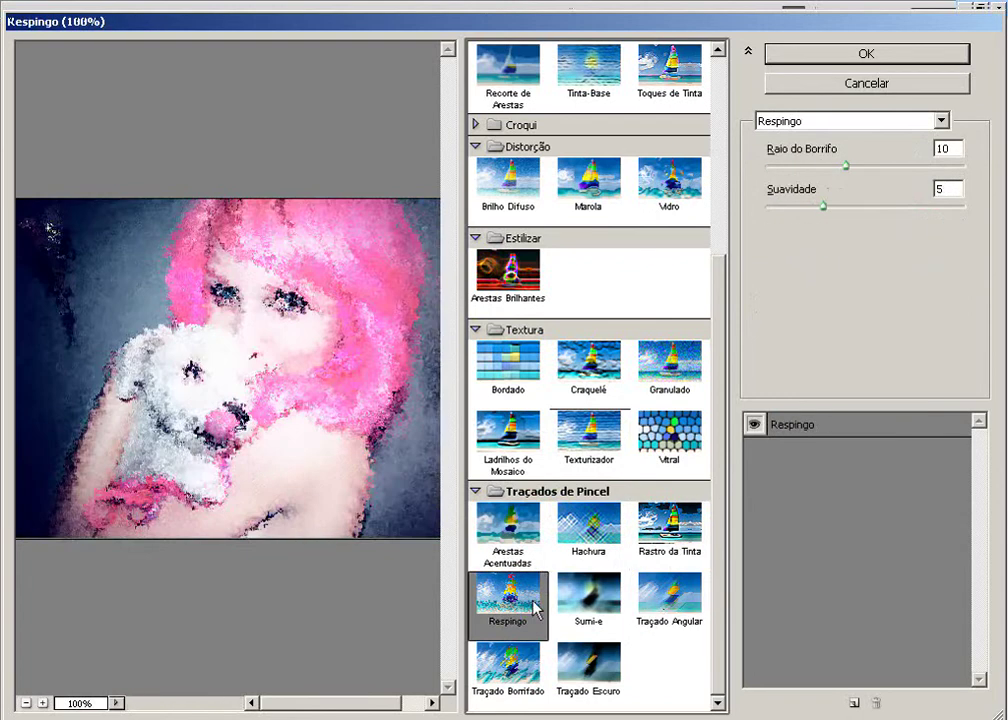
click(583, 603)
click(582, 664)
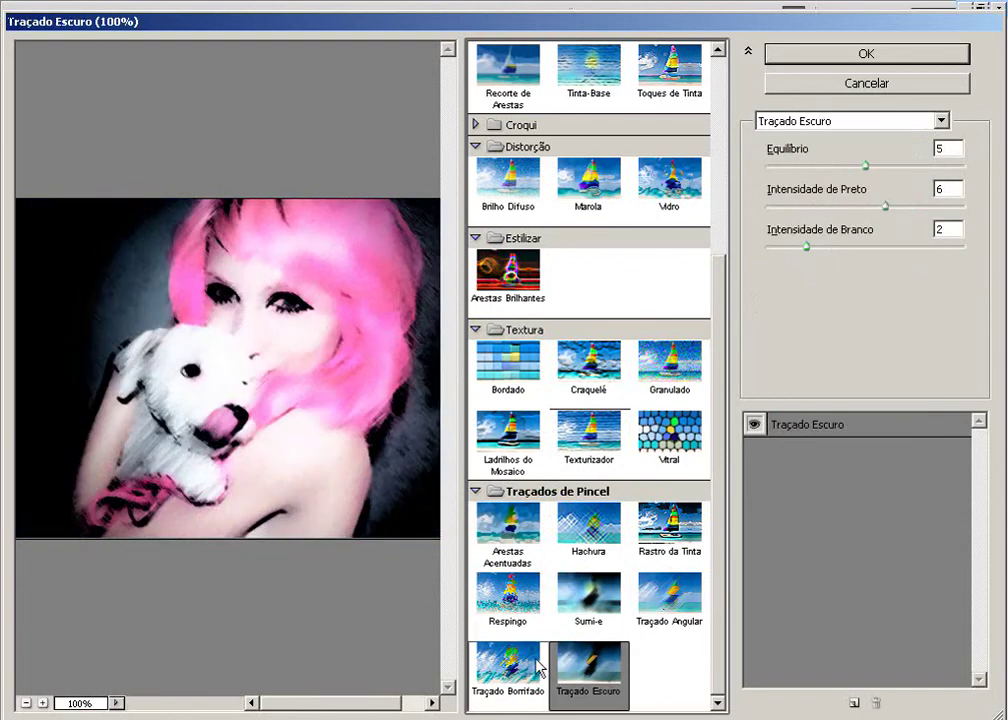
click(528, 664)
click(488, 535)
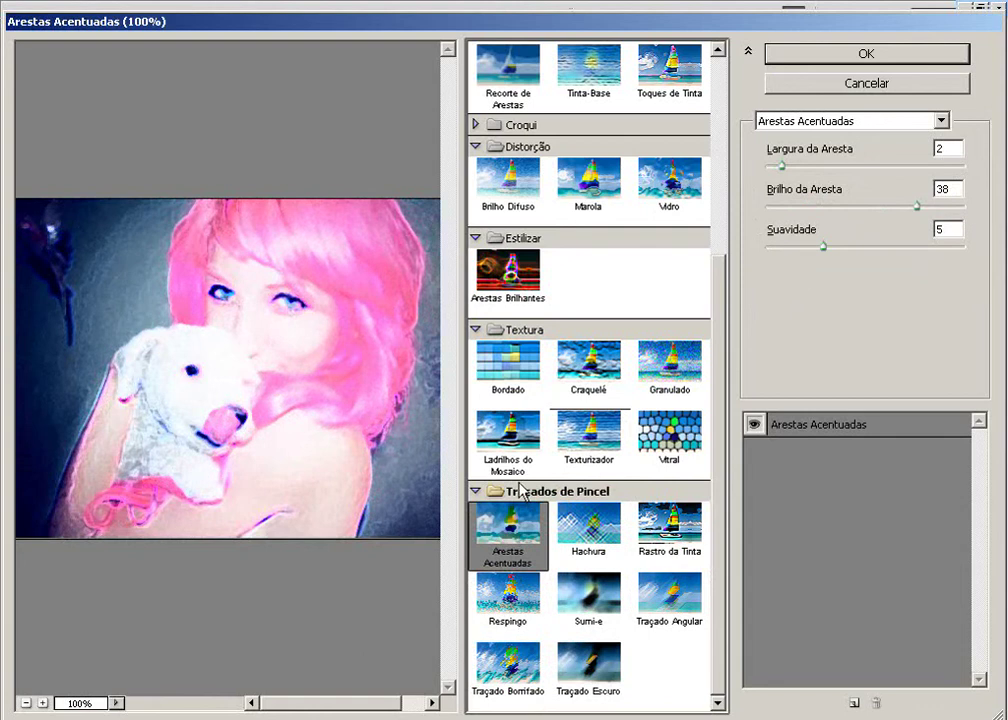
click(495, 435)
click(887, 84)
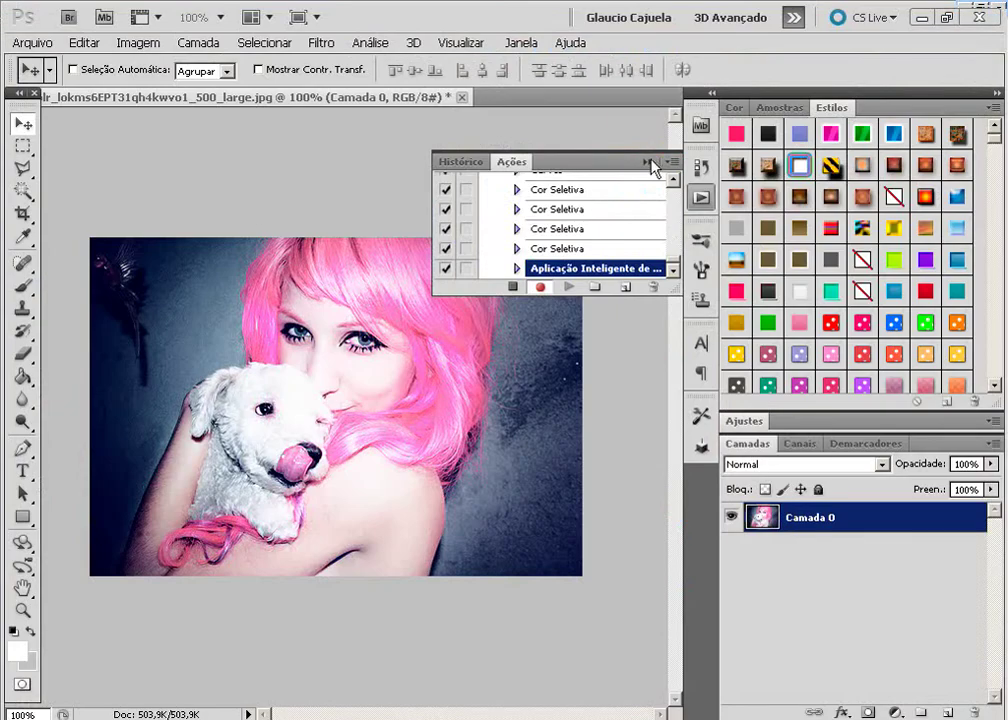
Stop recording action #66 and select the collapsed Clossed action set
click(652, 165)
click(697, 199)
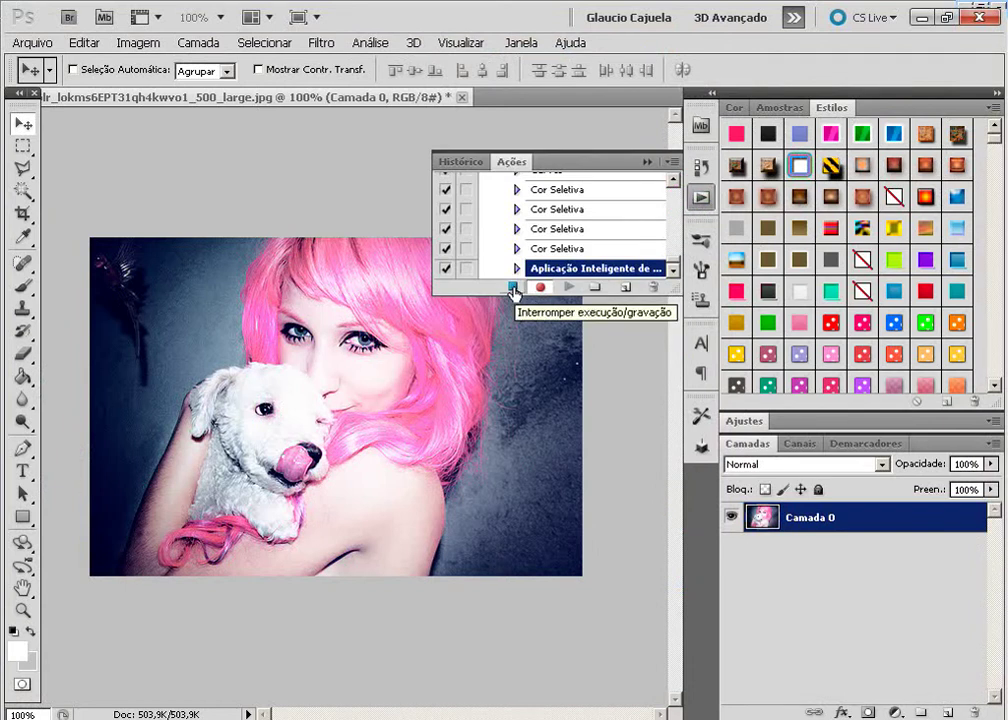
click(513, 288)
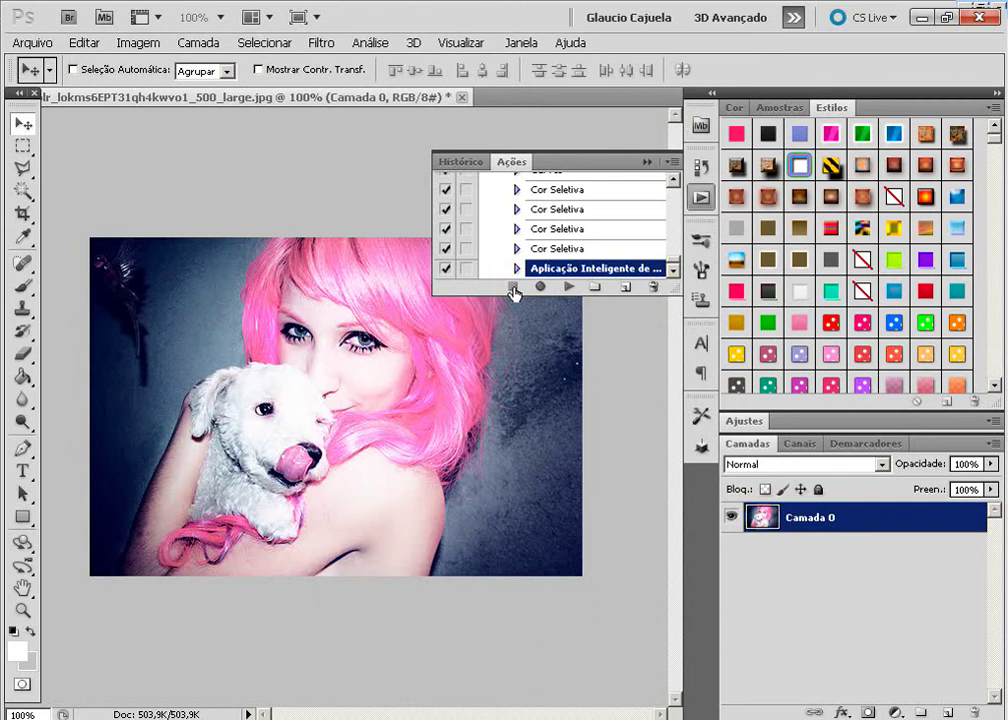
scroll(525, 230, up, 3)
click(505, 192)
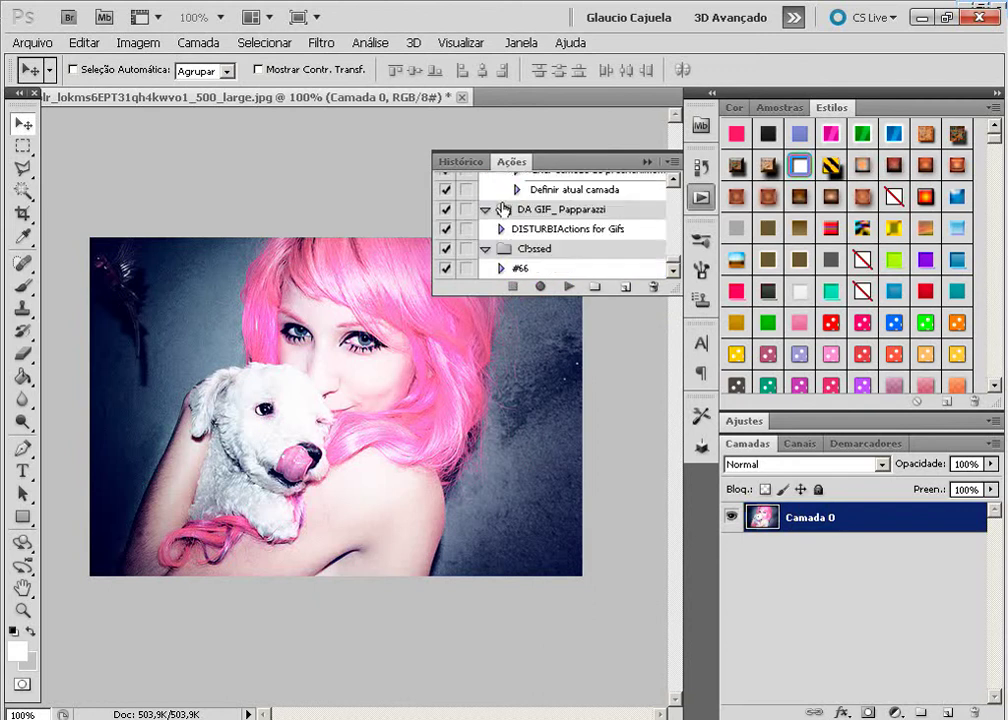
click(485, 250)
click(532, 269)
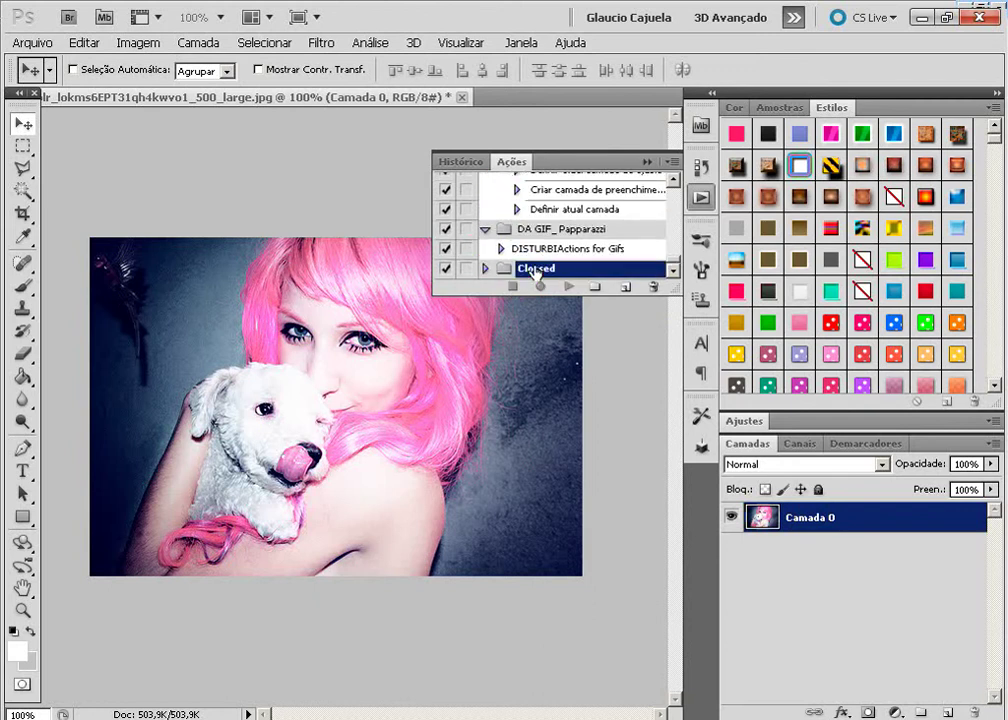
Save the Clossed action set as Clossed.atn in Downloads
click(671, 162)
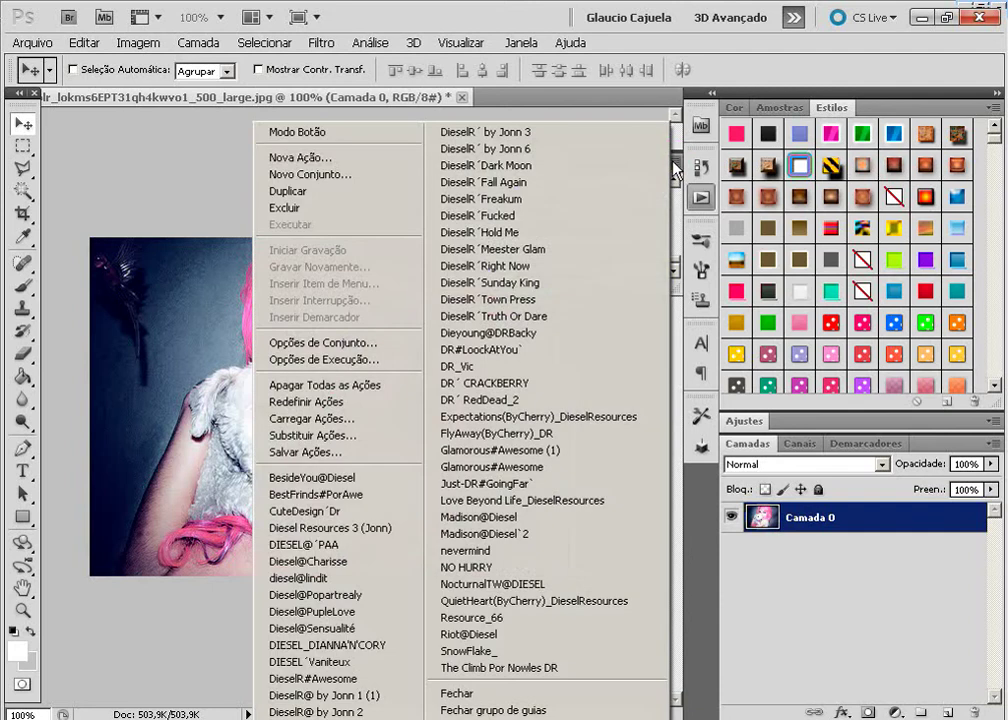
click(313, 453)
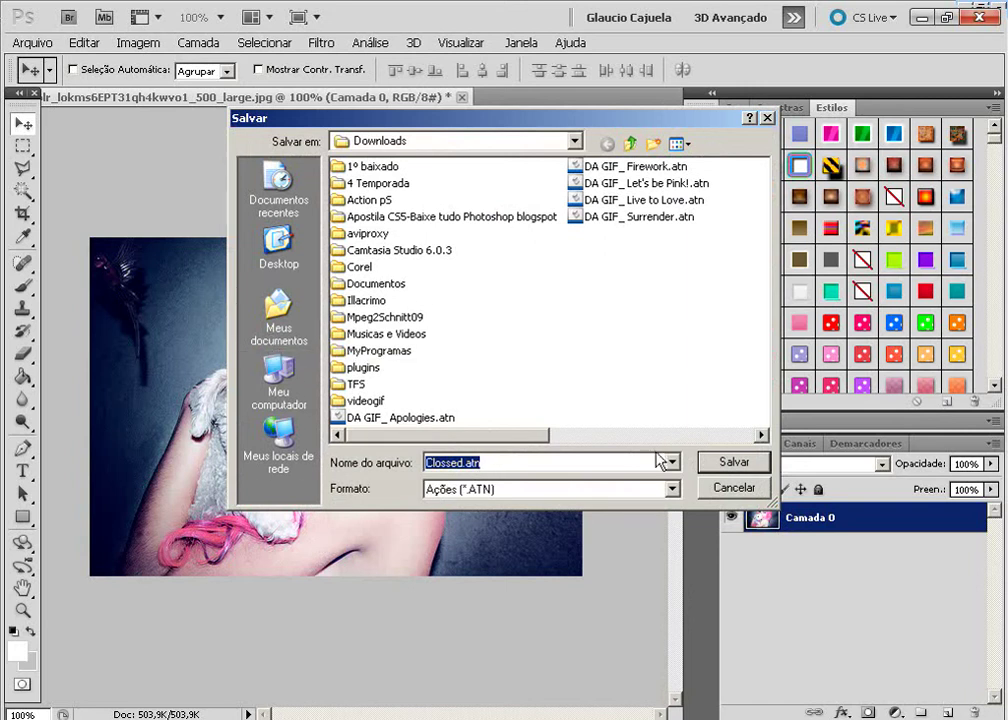
click(734, 463)
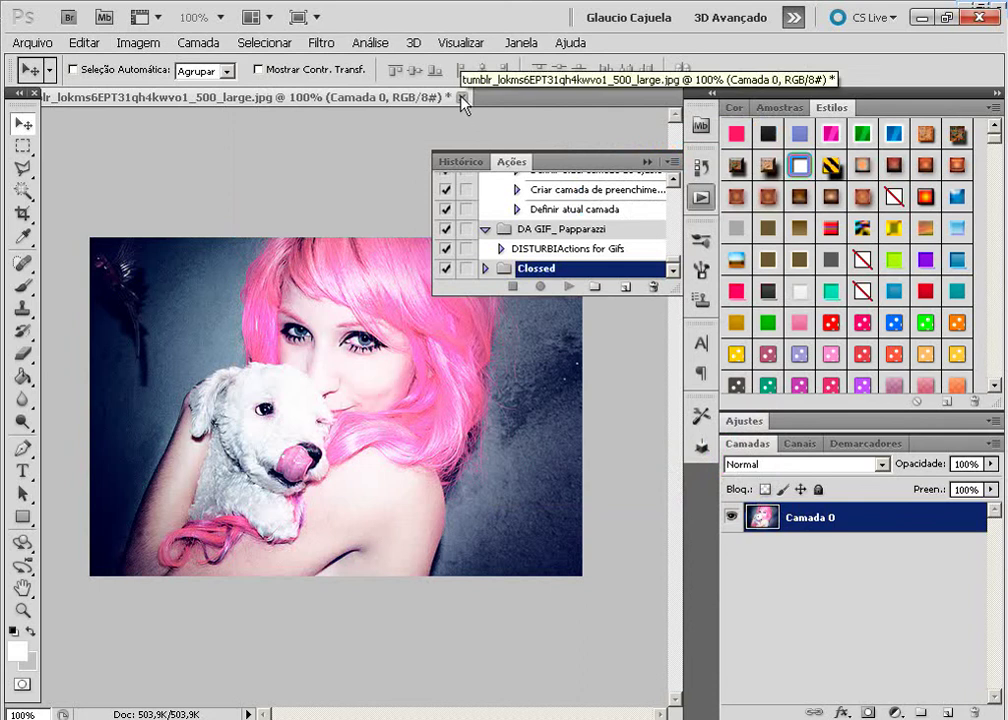
Close the photo without saving and drag a fresh copy in from Explorer
click(463, 97)
click(507, 299)
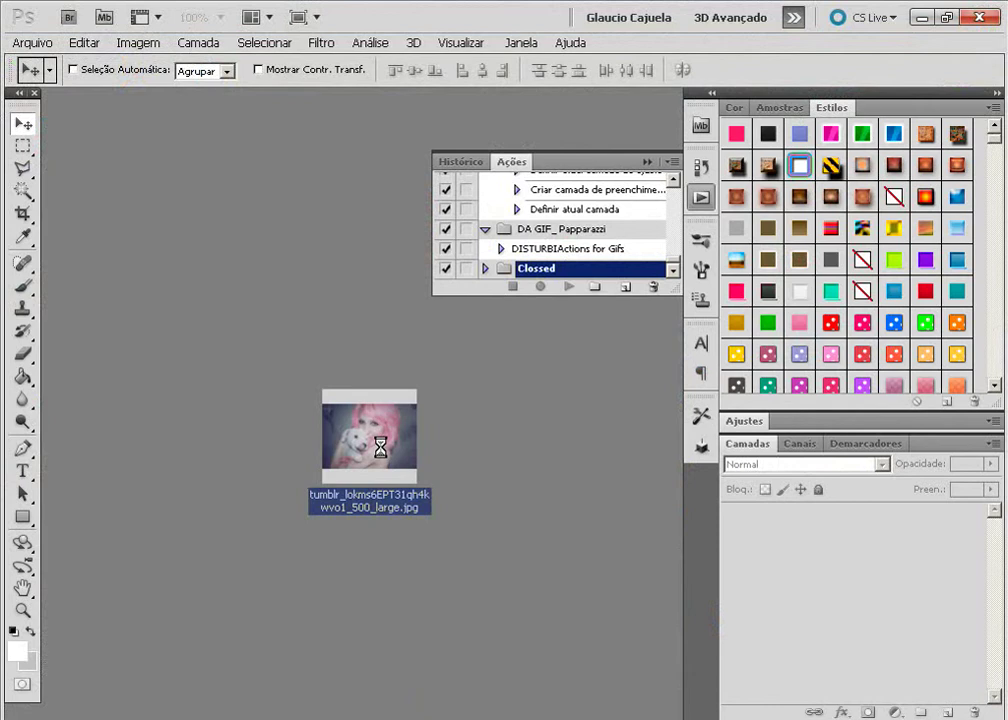
drag(410, 712, 360, 420)
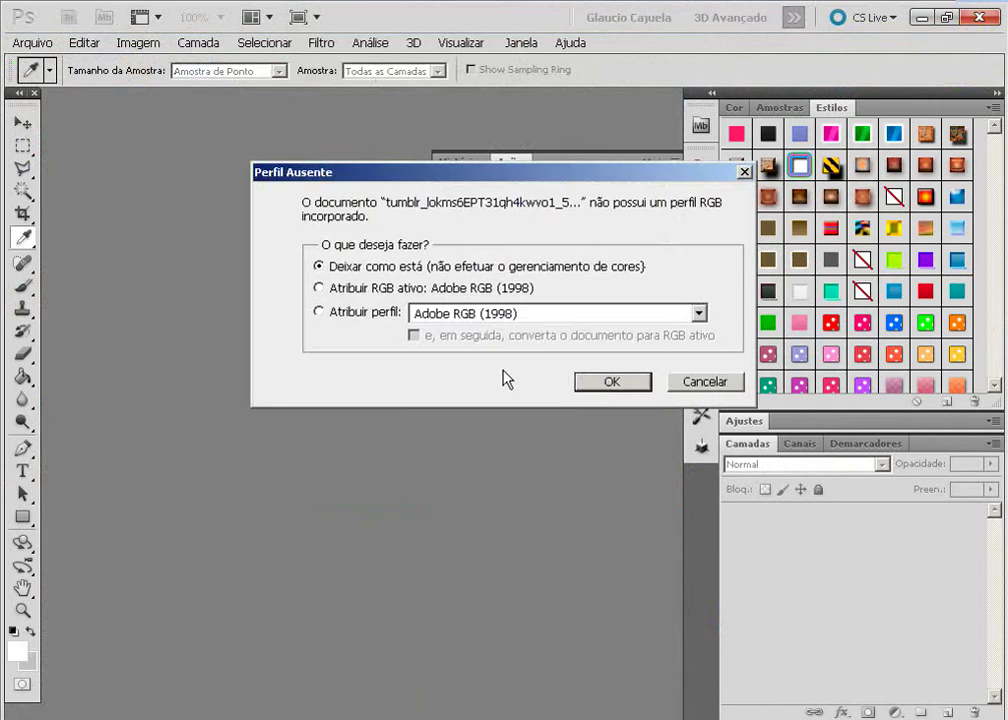
Open the photo with its colour profile unchanged and play action #66 from the Clossed set
click(607, 382)
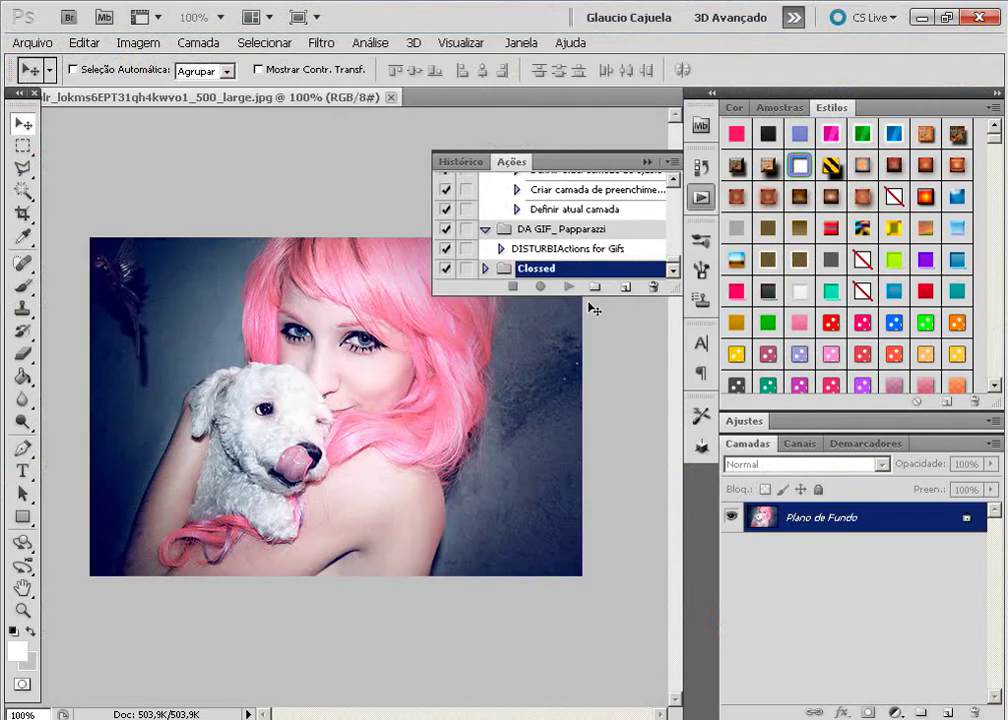
click(486, 268)
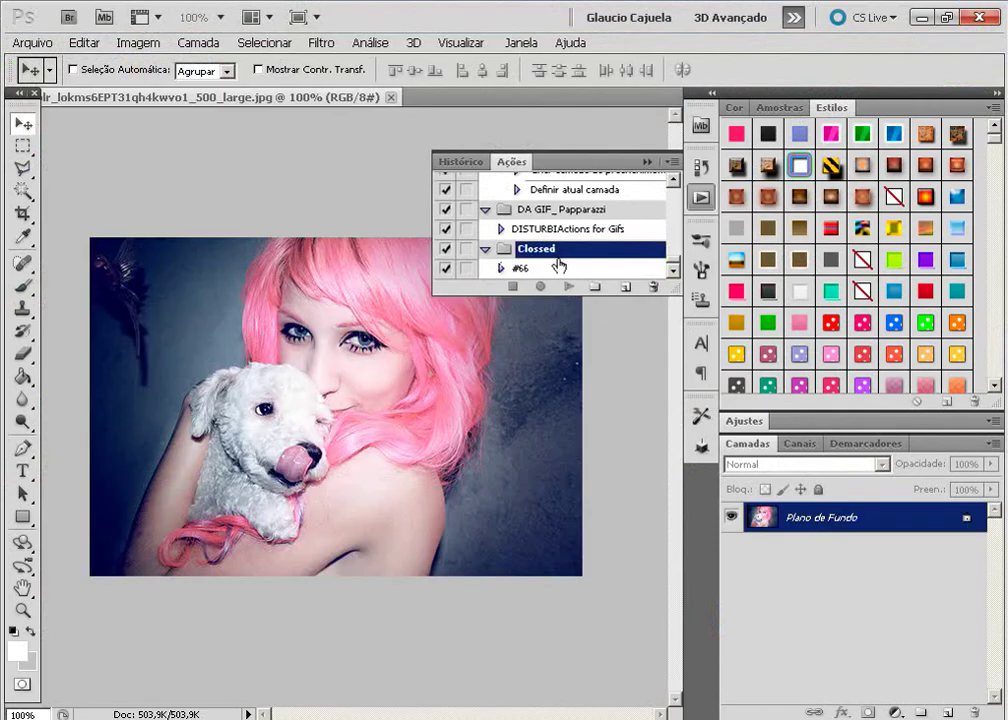
click(556, 268)
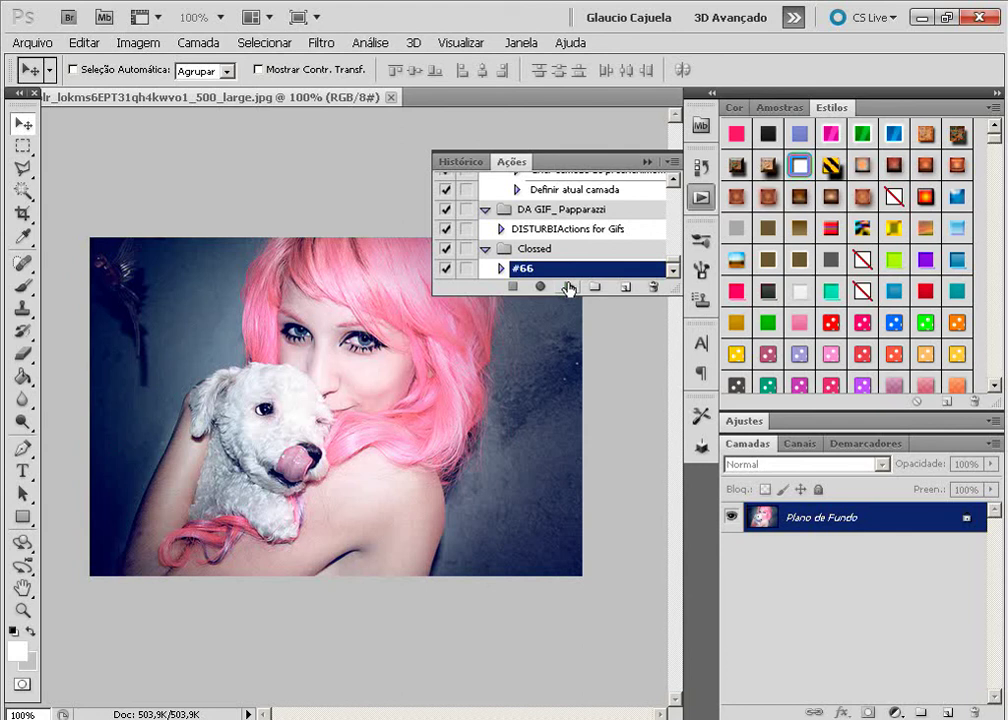
click(568, 287)
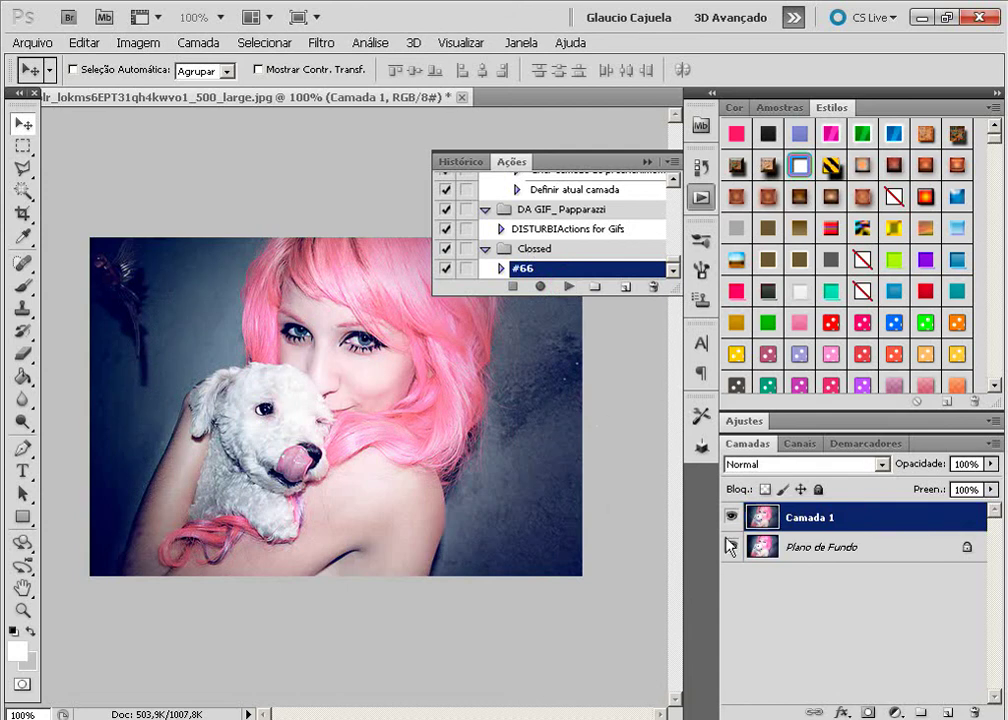
Toggle Camada 1 off and on to compare with the original, leaving it hidden
click(731, 517)
click(732, 517)
click(732, 517)
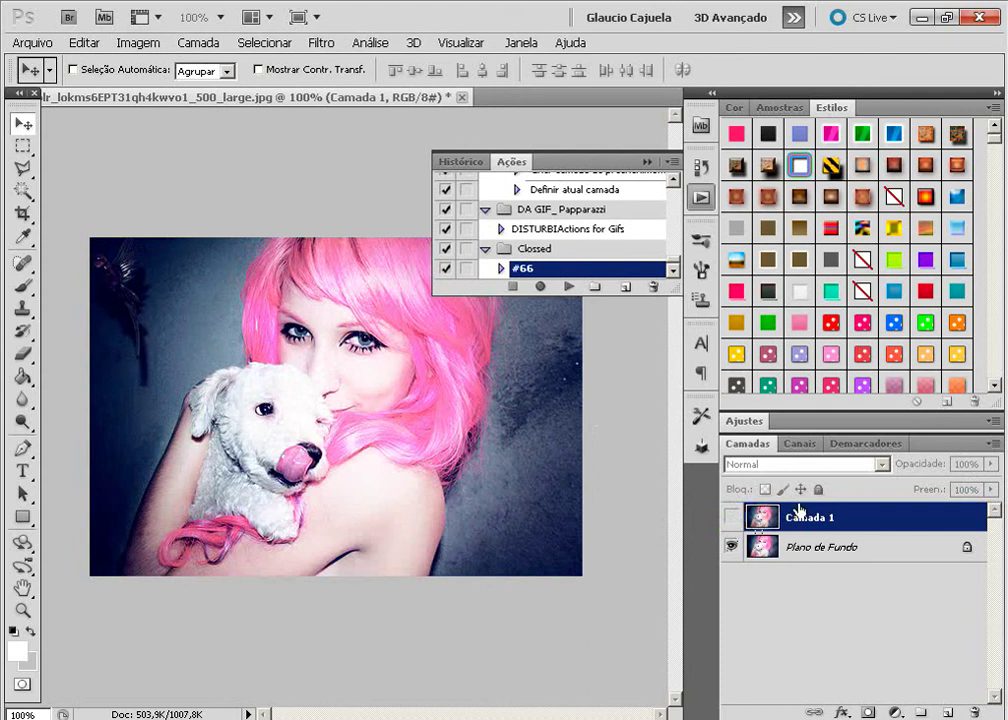